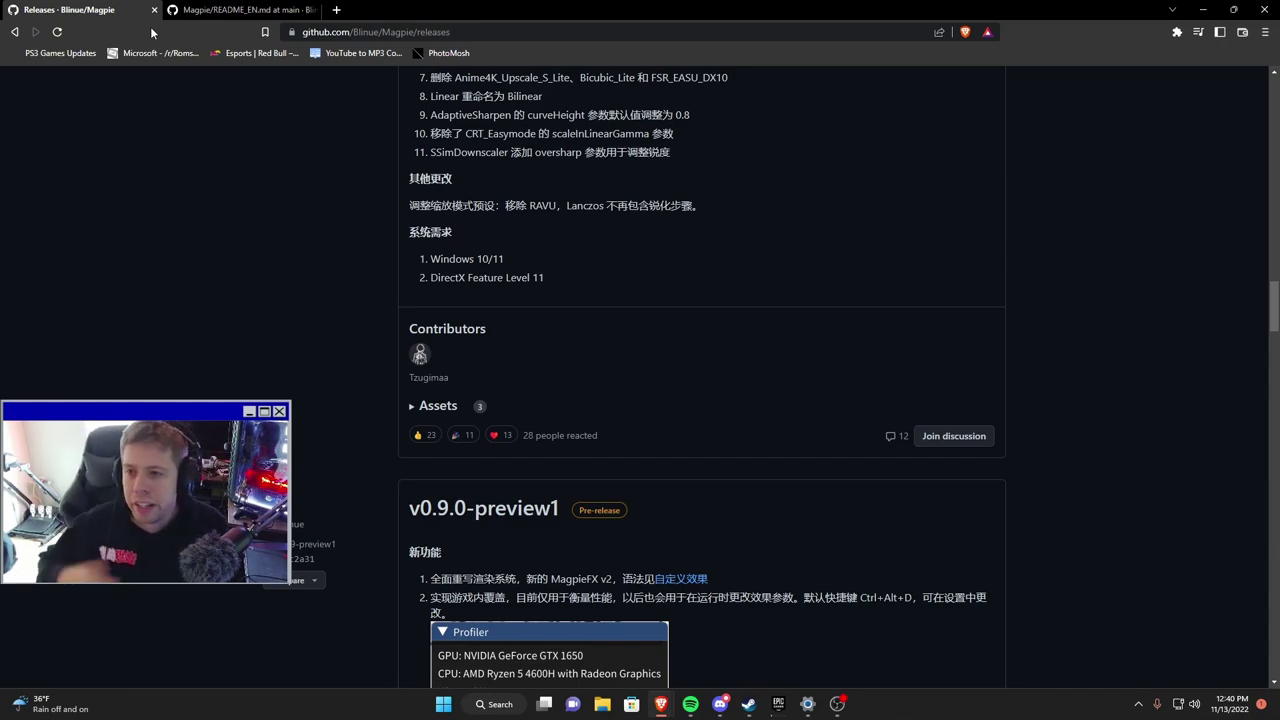
pyautogui.scroll(5, 376, 420)
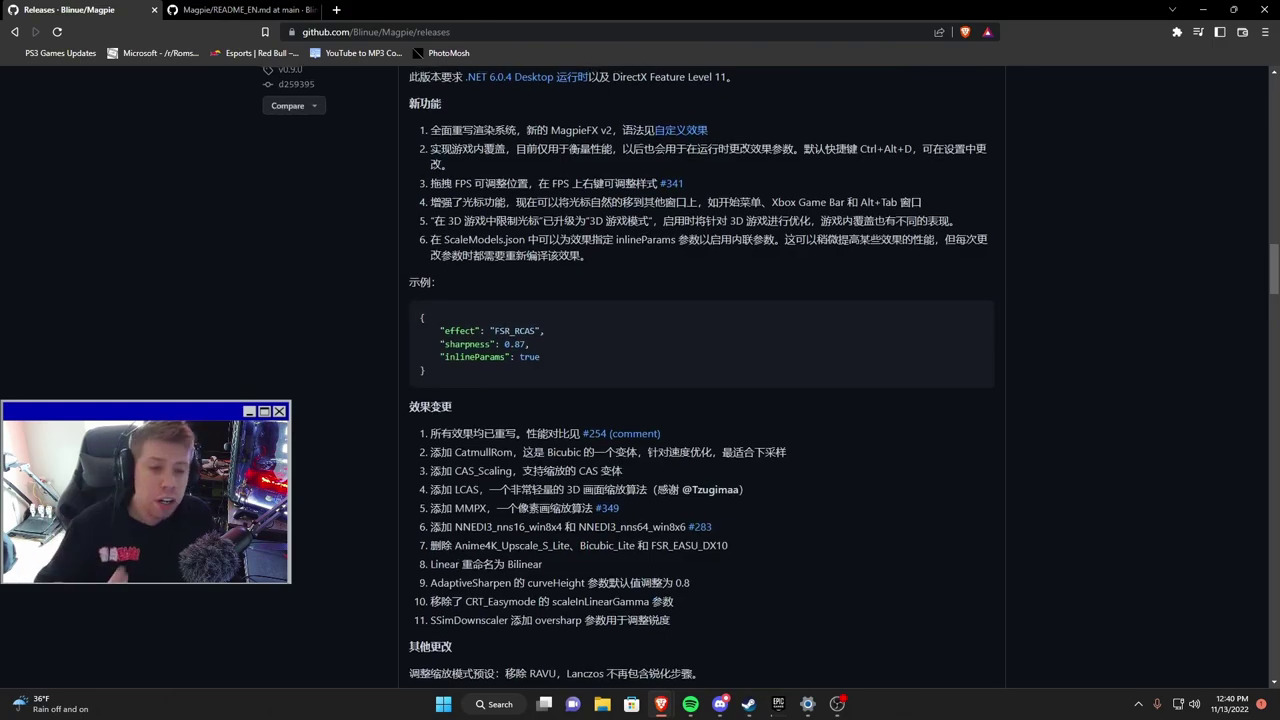
pyautogui.scroll(20, 461, 553)
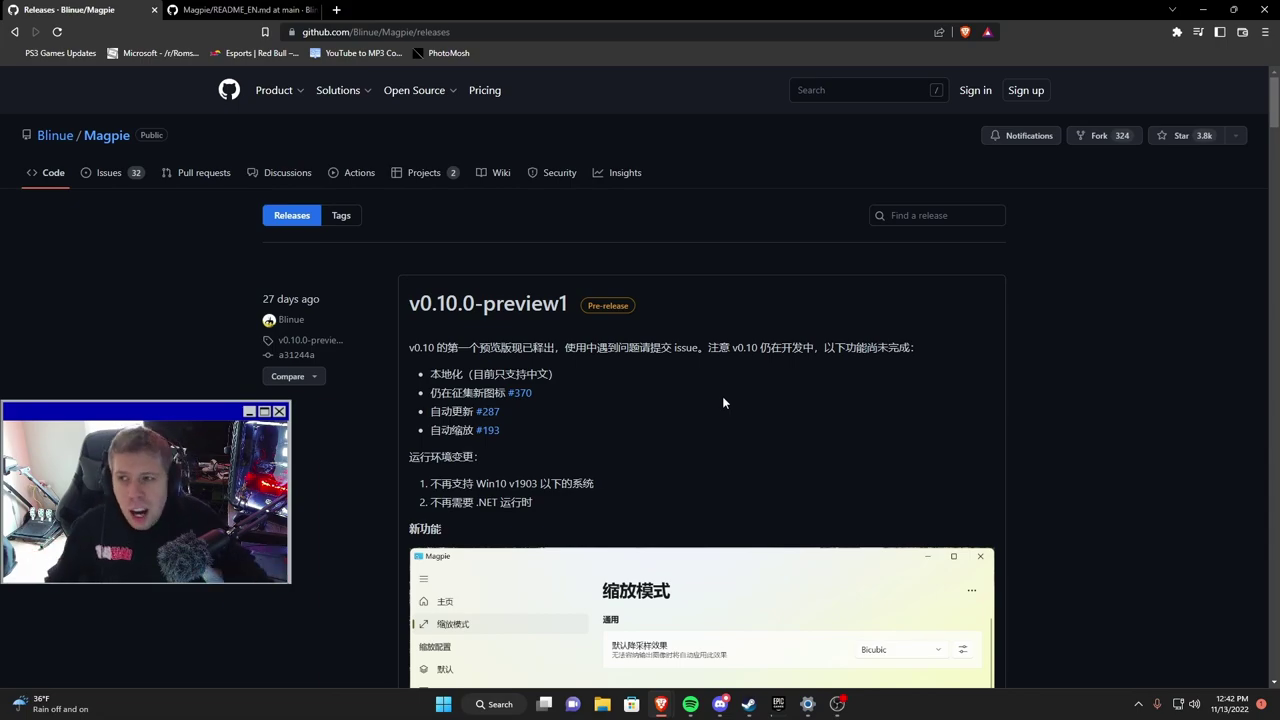
# Search for "fsr" in a new browser tab and open AMD's FidelityFX Super Resolution page
pyautogui.click(338, 9)
pyautogui.write('fsr')
pyautogui.press('Return')
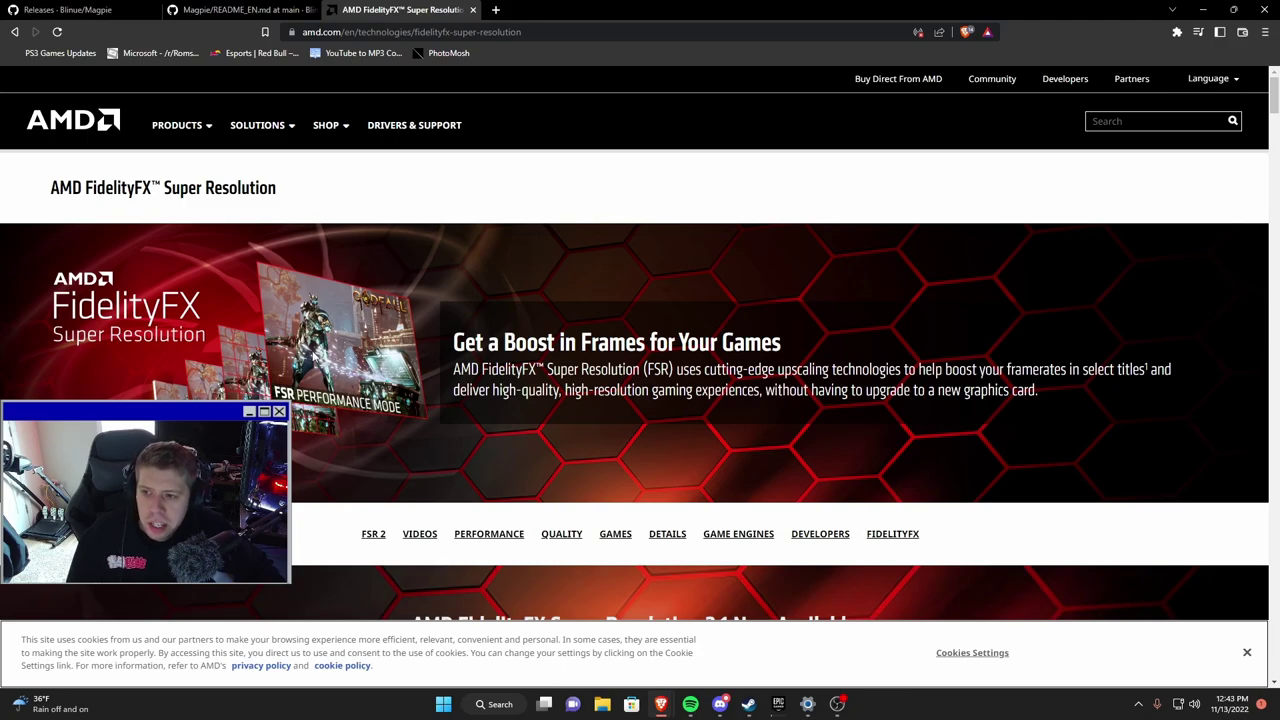
# Look through the FSR page's upcoming FSR 2 games, performance charts and image quality mode comparison
pyautogui.scroll(-15, 640, 400)
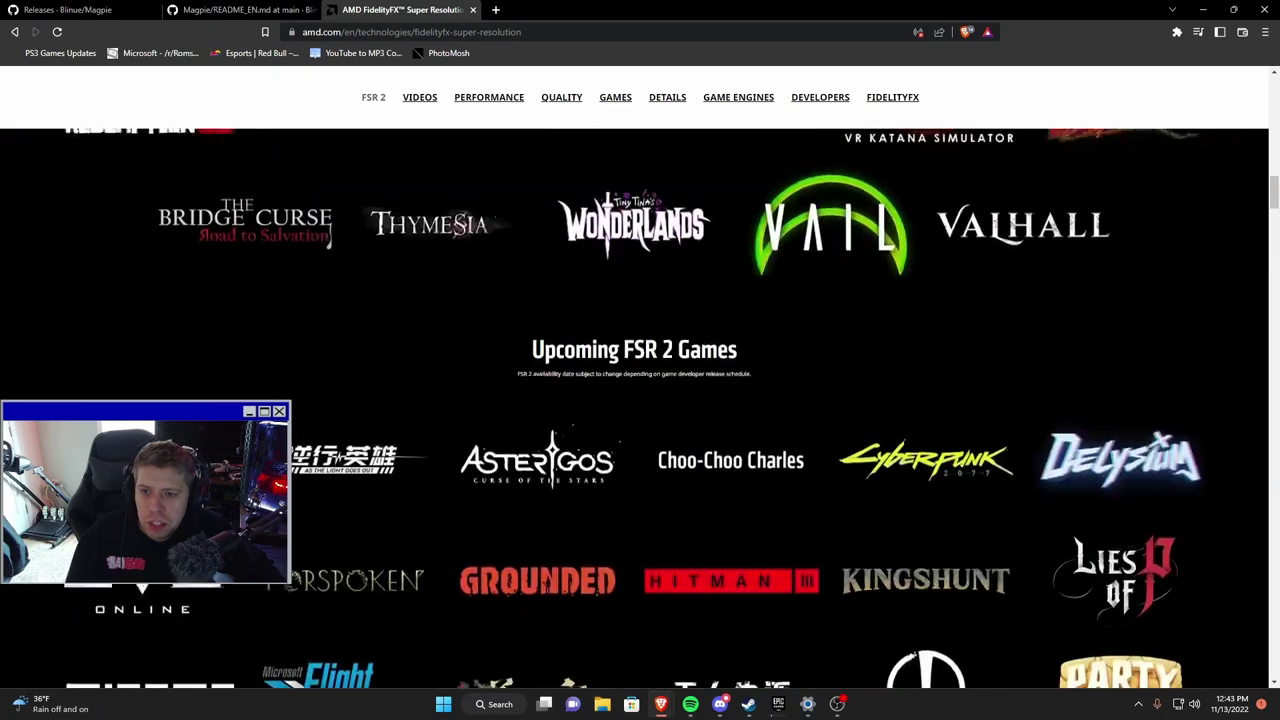
pyautogui.scroll(-5, 640, 400)
pyautogui.scroll(3, 640, 400)
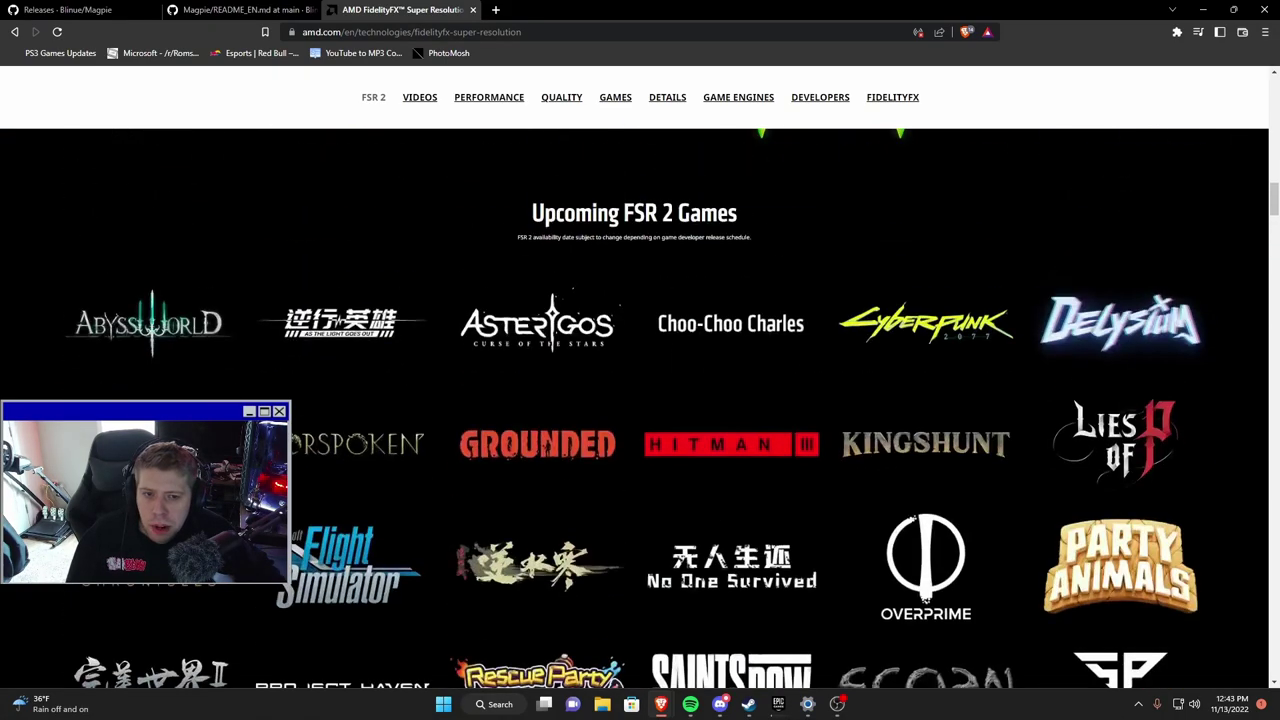
pyautogui.scroll(-10, 640, 400)
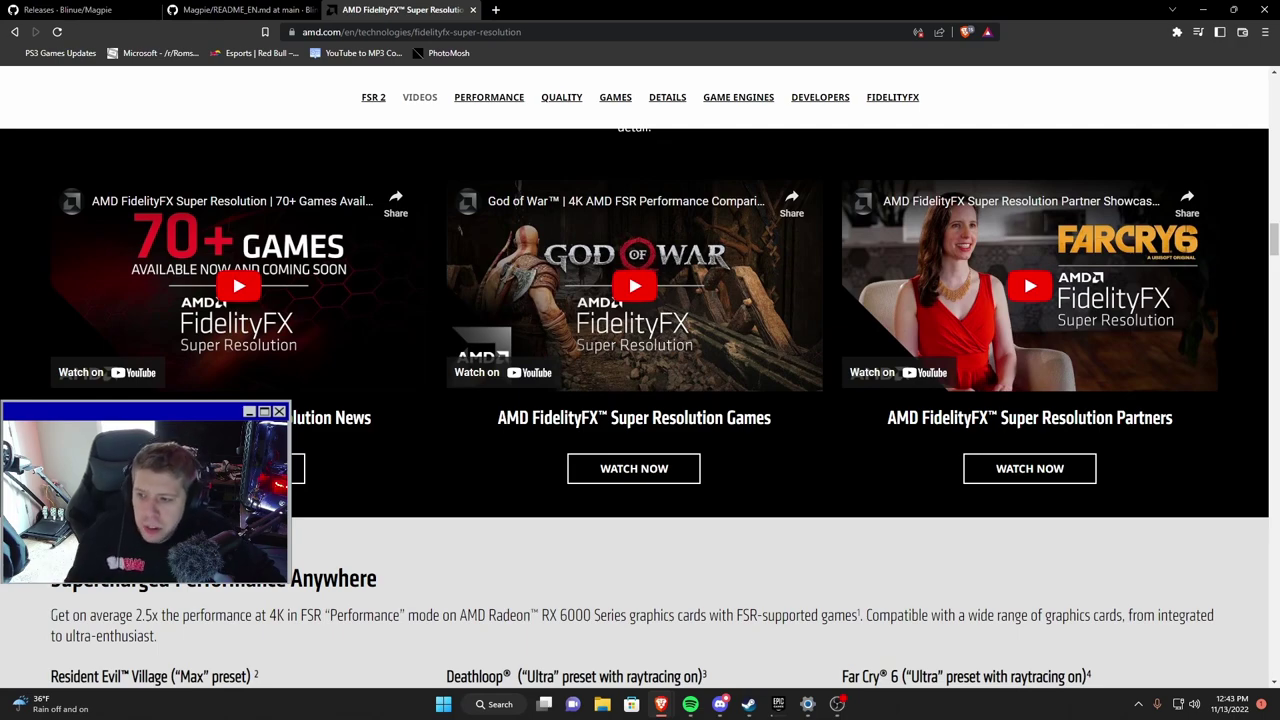
pyautogui.scroll(-3, 640, 400)
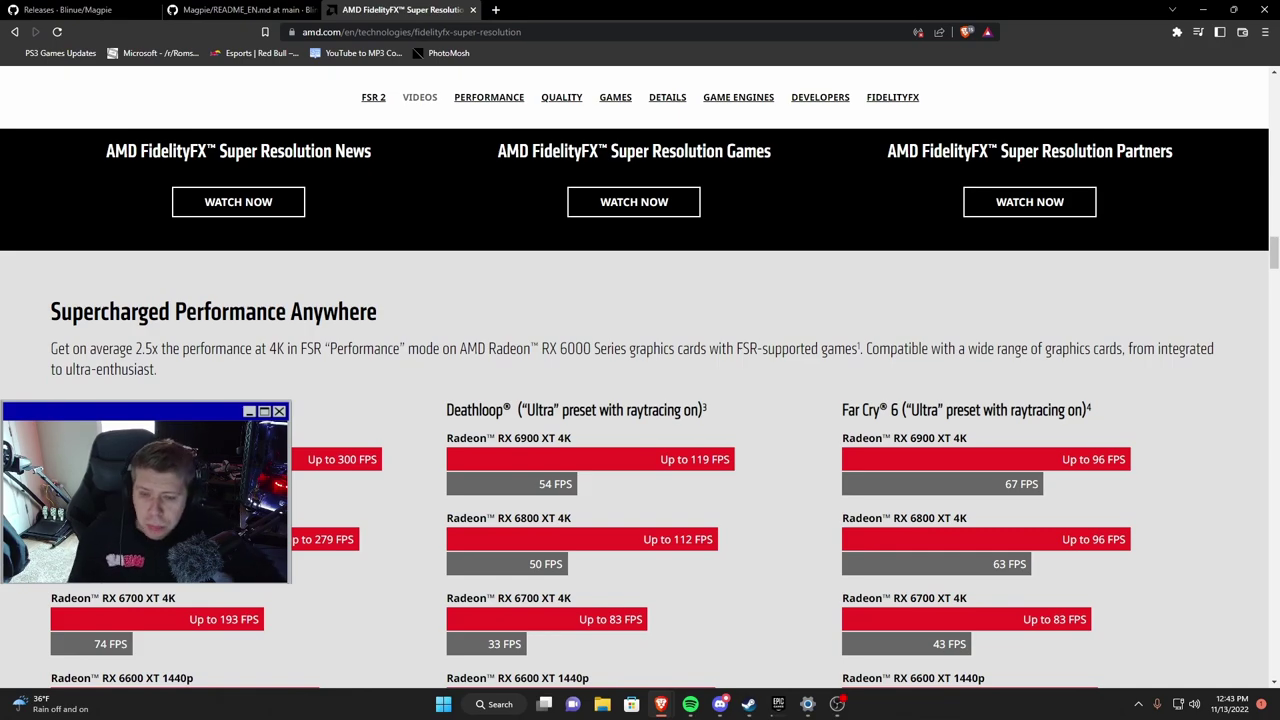
pyautogui.scroll(-3, 345, 455)
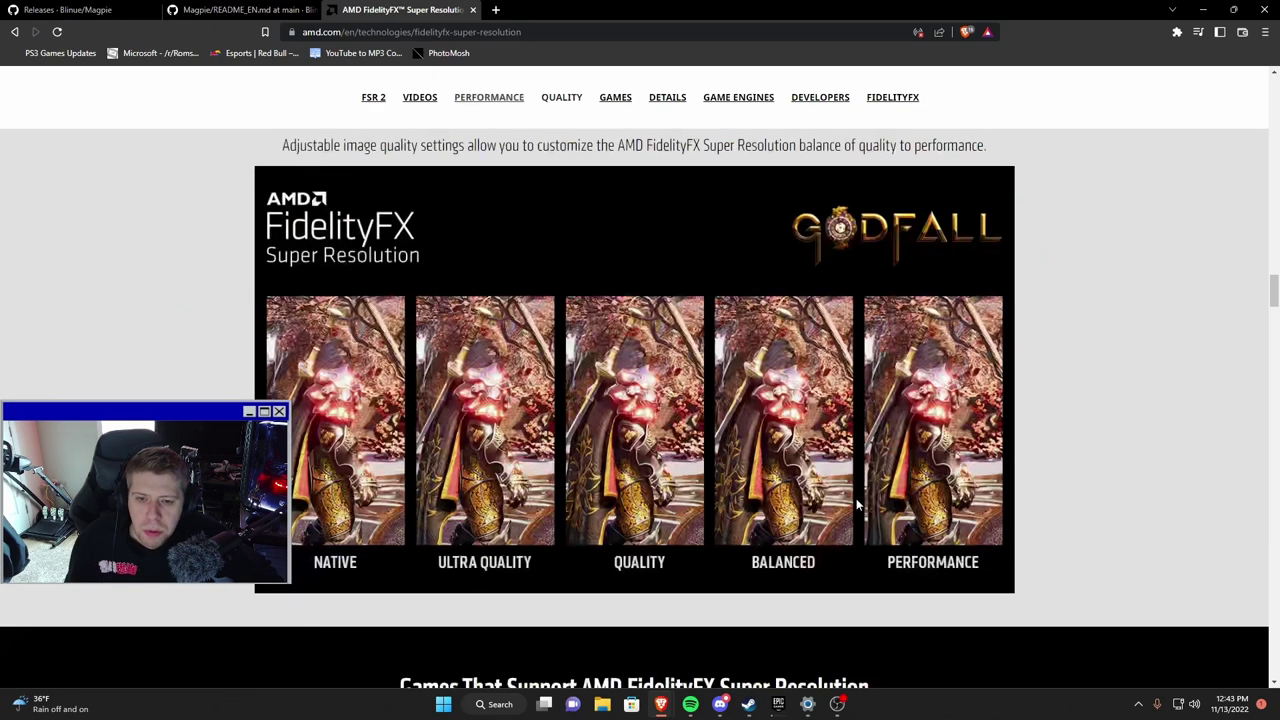
pyautogui.scroll(-5, 822, 495)
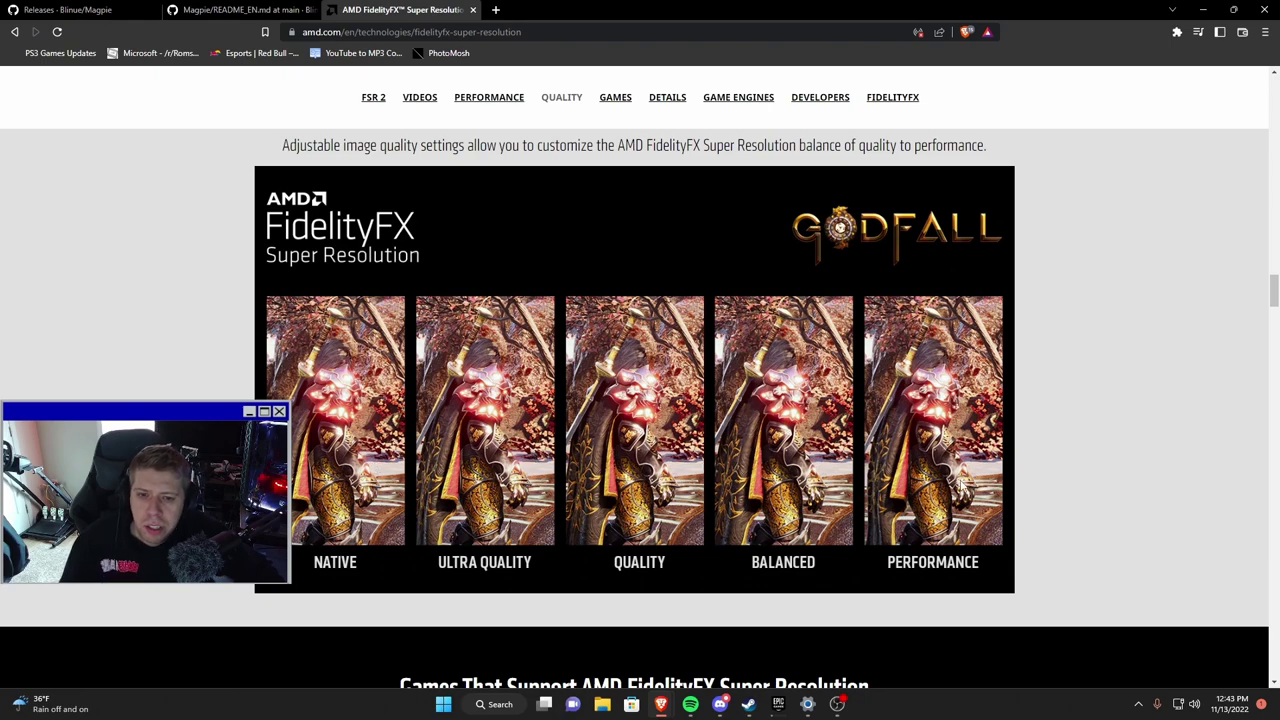
# Browse the list of games that support AMD FidelityFX Super Resolution, highlighting the God of War (FSR 2) title
pyautogui.scroll(-3, 870, 425)
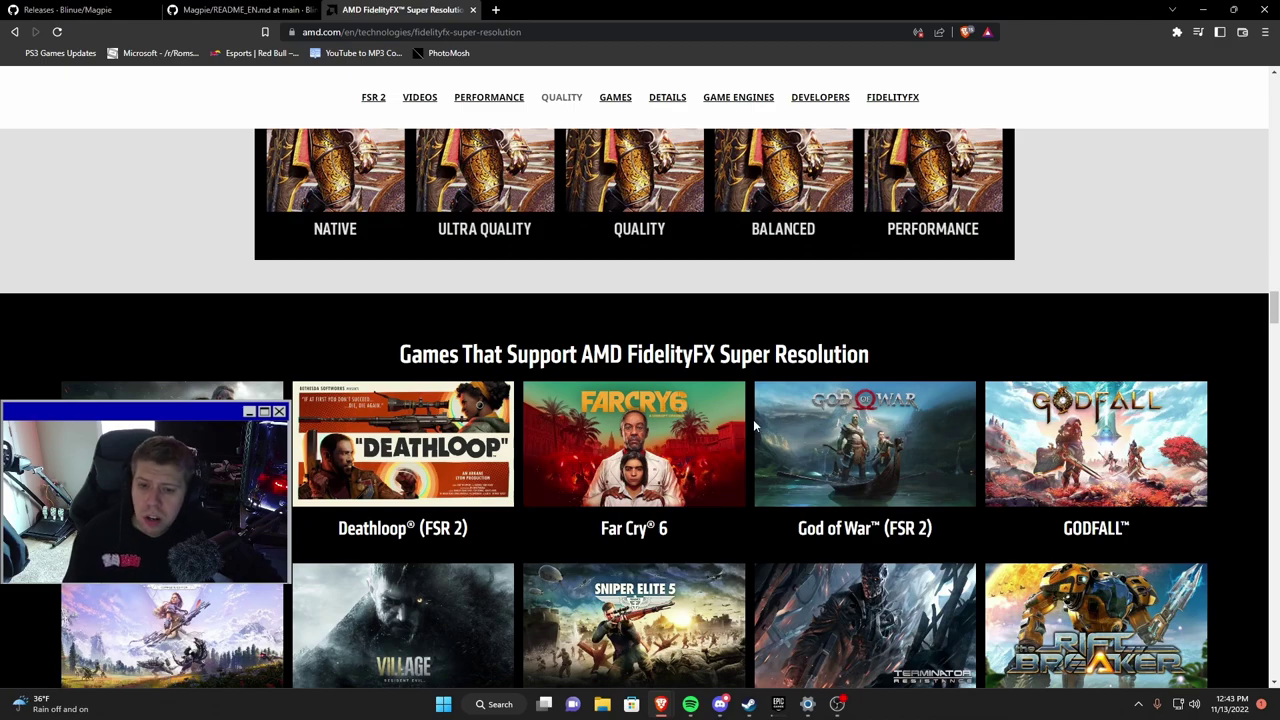
pyautogui.scroll(-2, 754, 425)
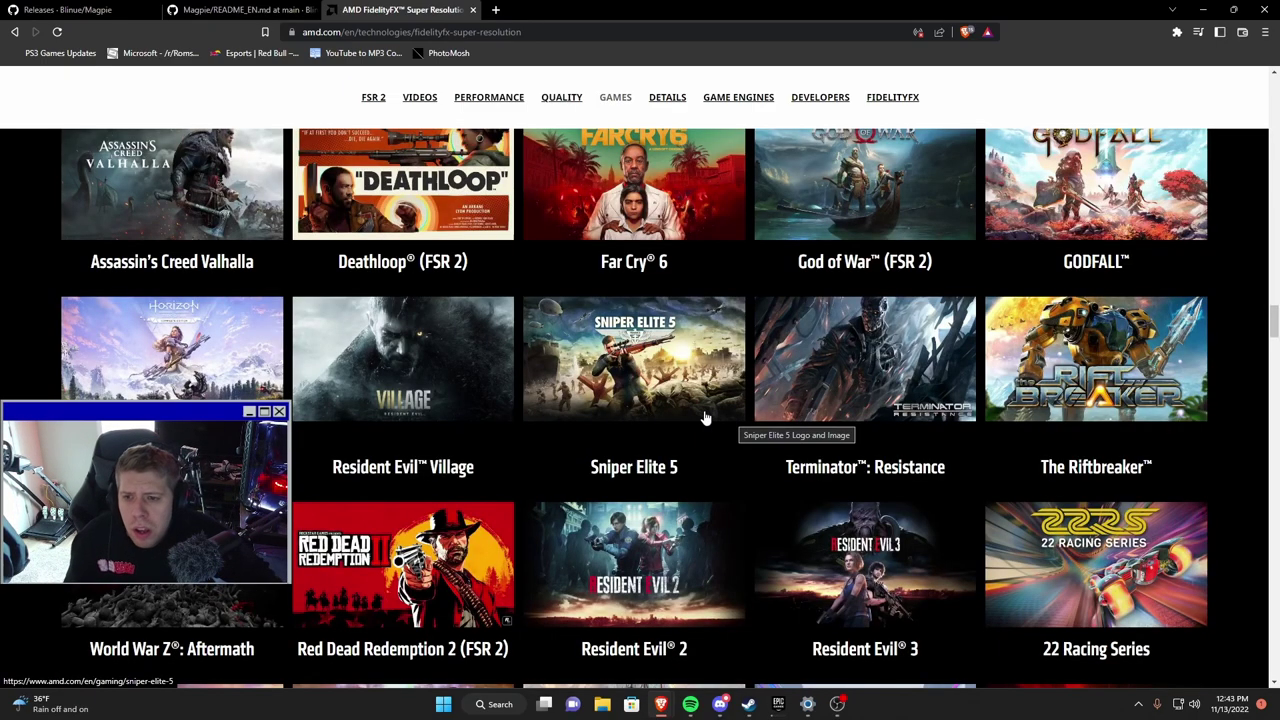
pyautogui.moveTo(945, 263); pyautogui.dragTo(799, 262)
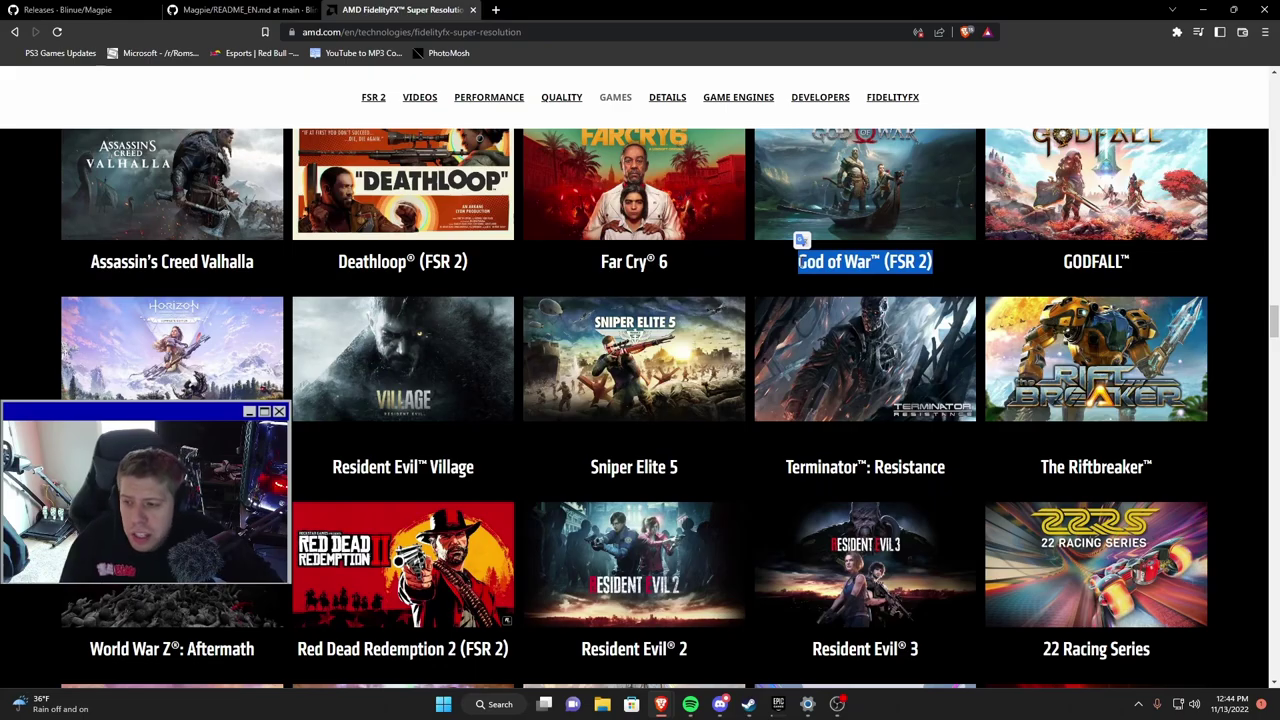
pyautogui.scroll(-9, 770, 266)
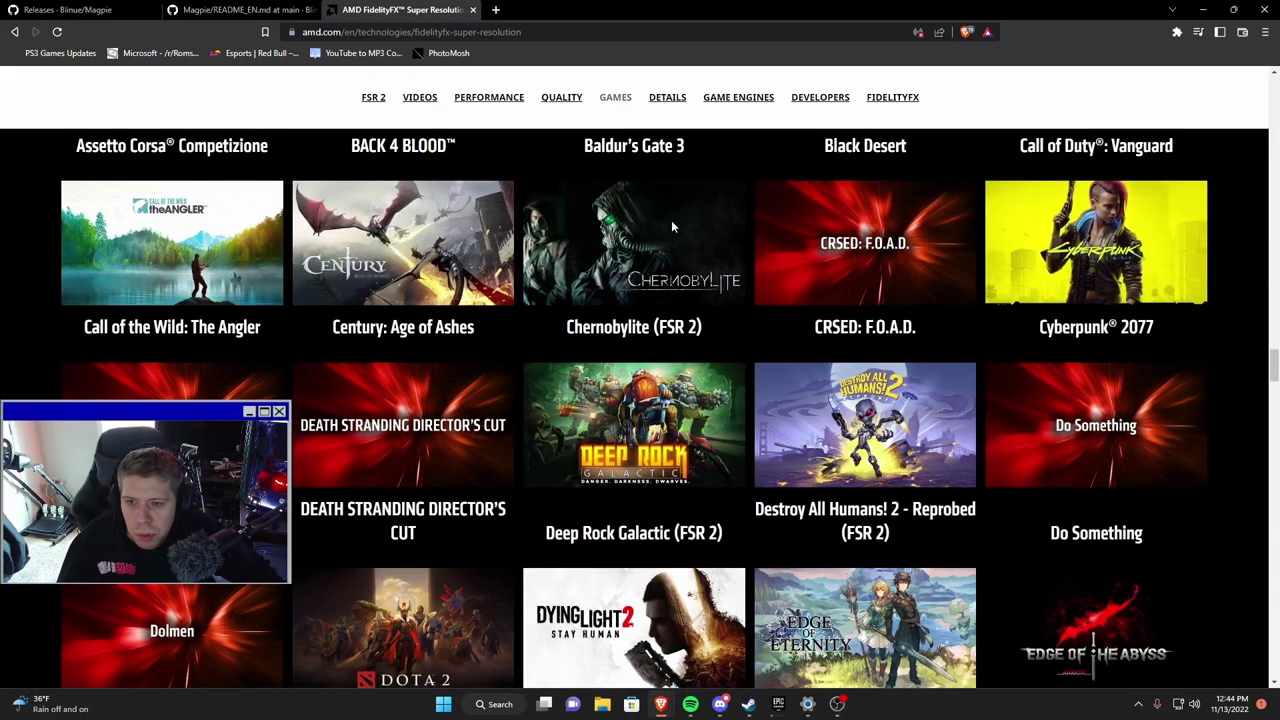
pyautogui.scroll(3, 856, 585)
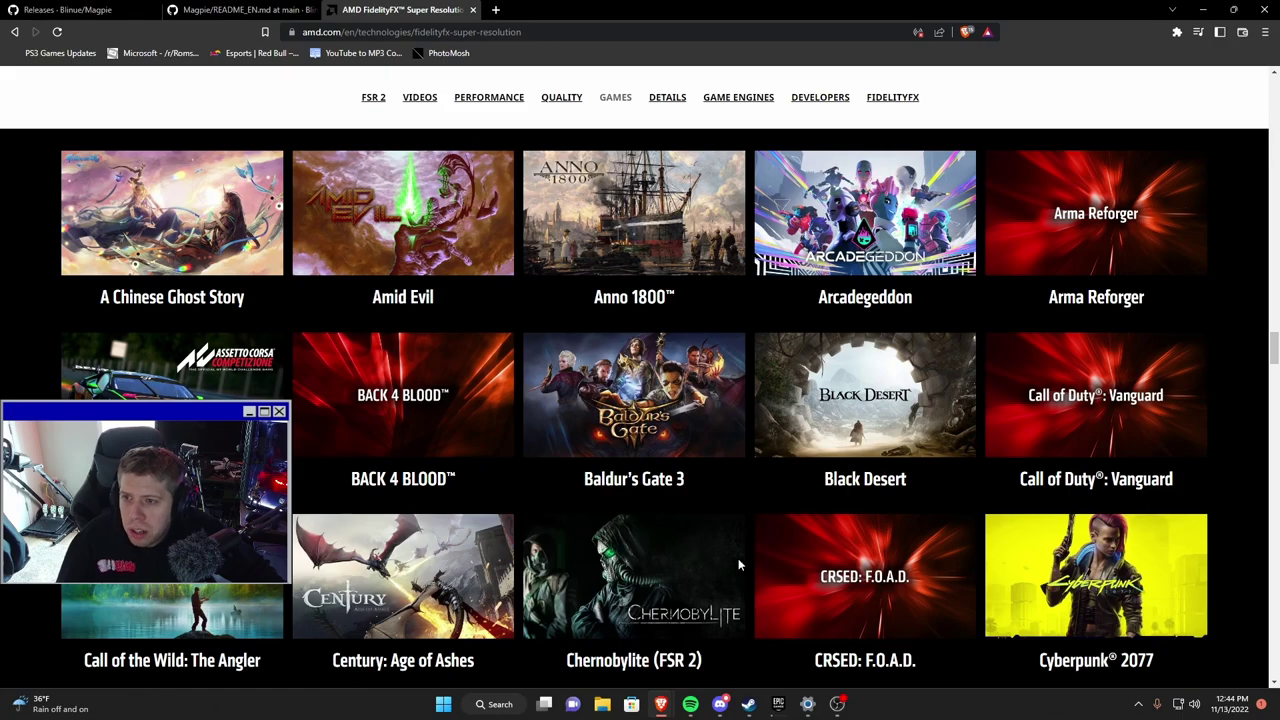
pyautogui.scroll(3, 491, 329)
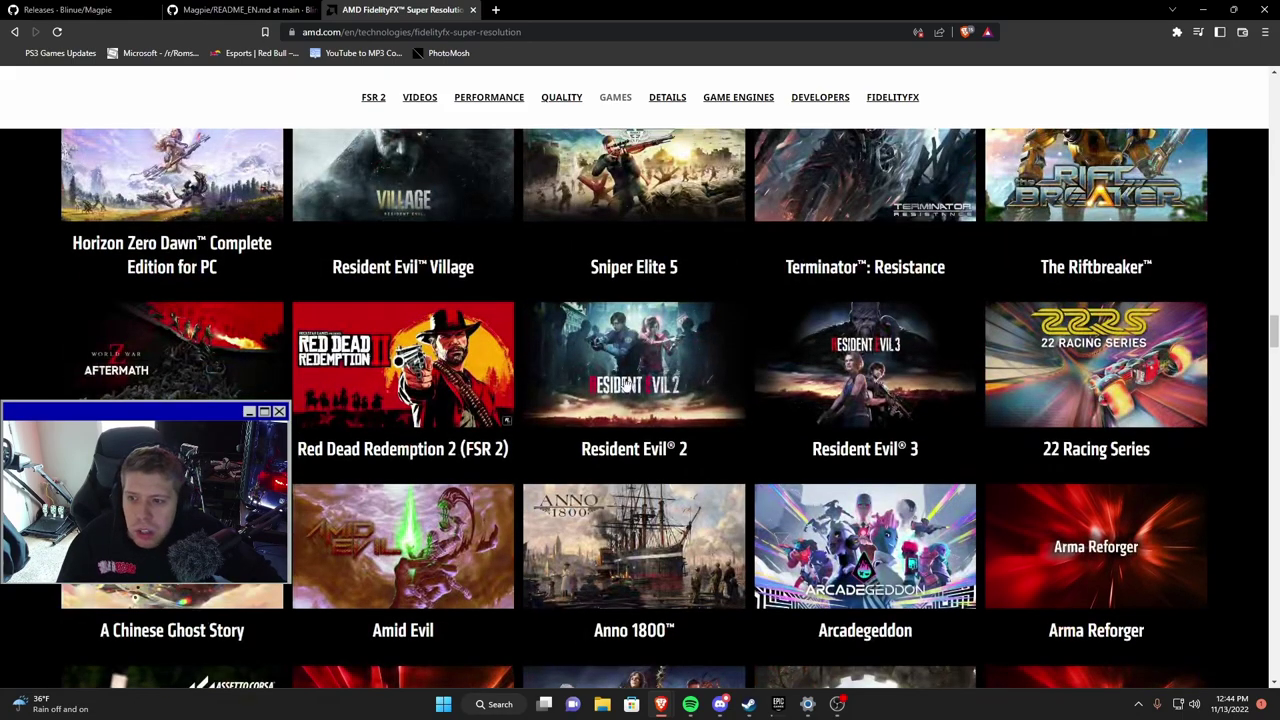
pyautogui.scroll(3, 760, 400)
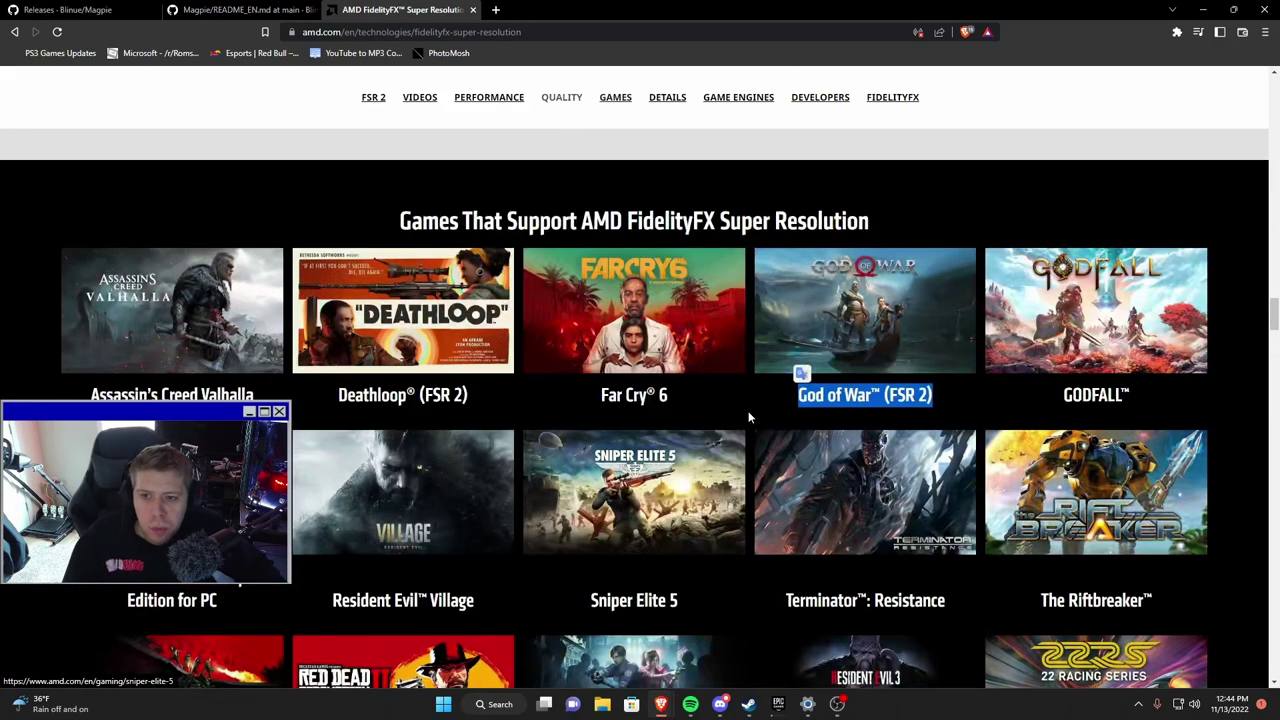
pyautogui.click(222, 578)
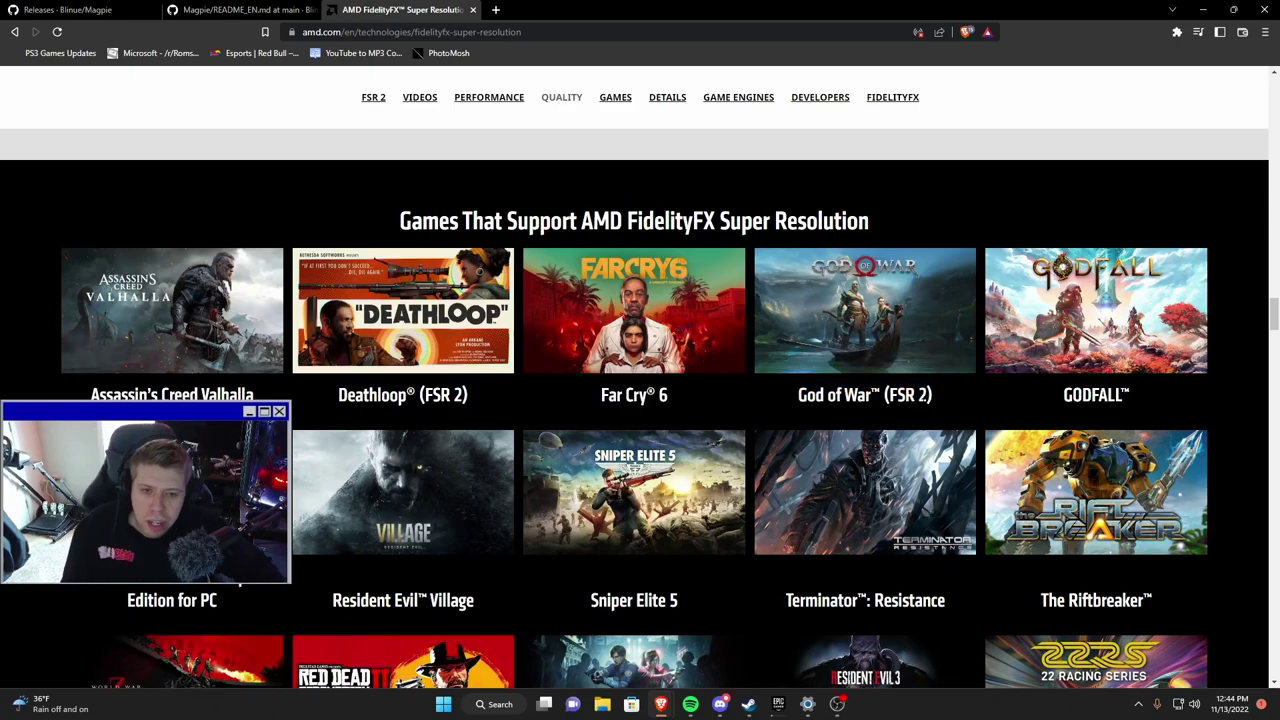
pyautogui.scroll(-5, 927, 408)
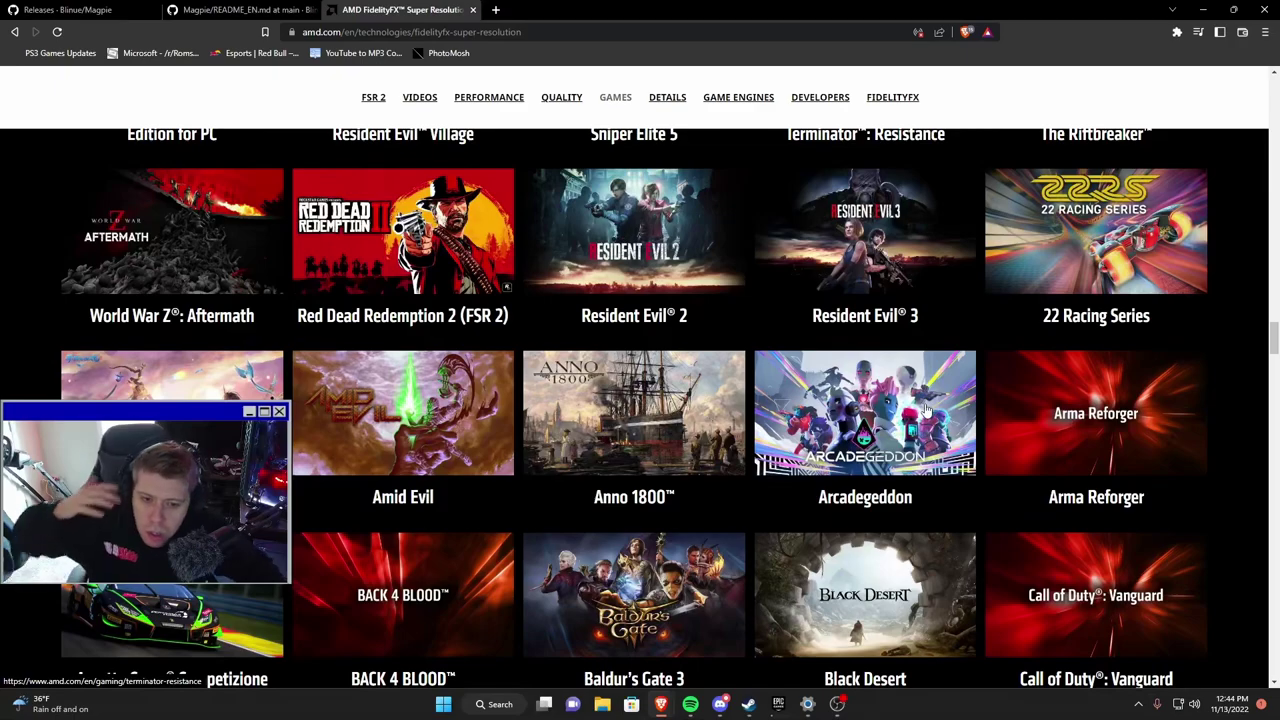
pyautogui.scroll(-4, 925, 408)
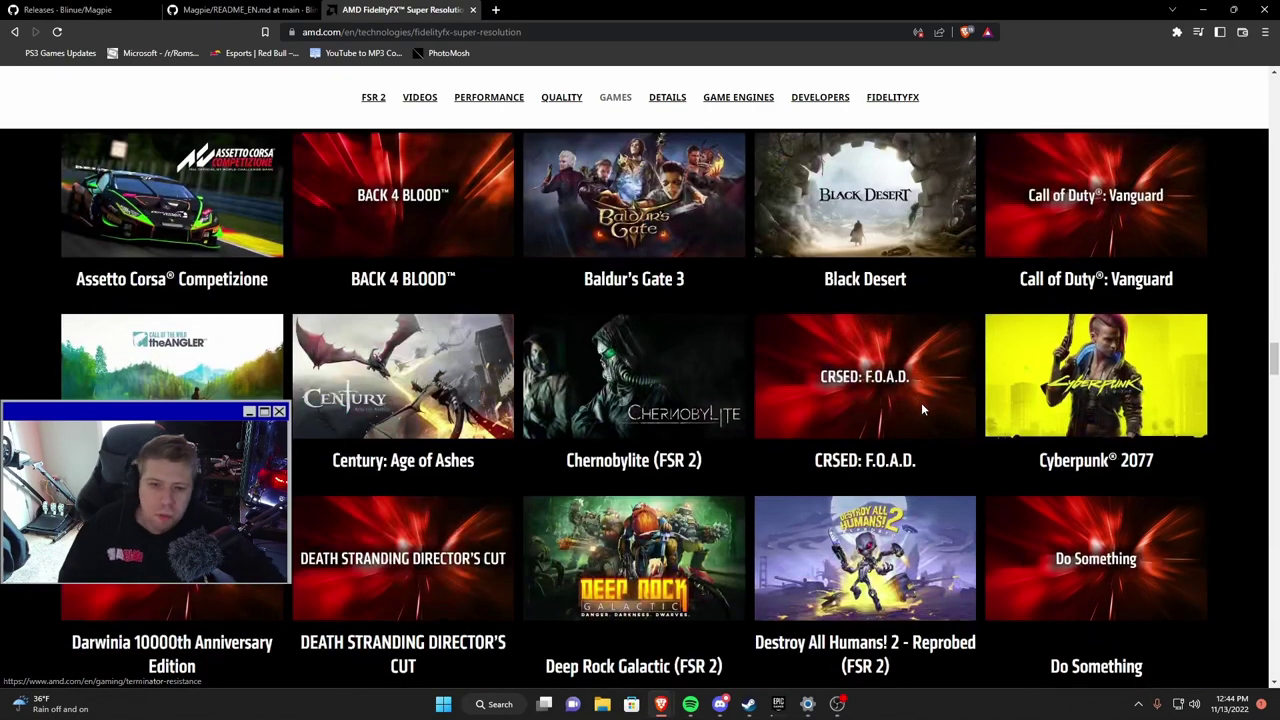
pyautogui.scroll(-4, 910, 402)
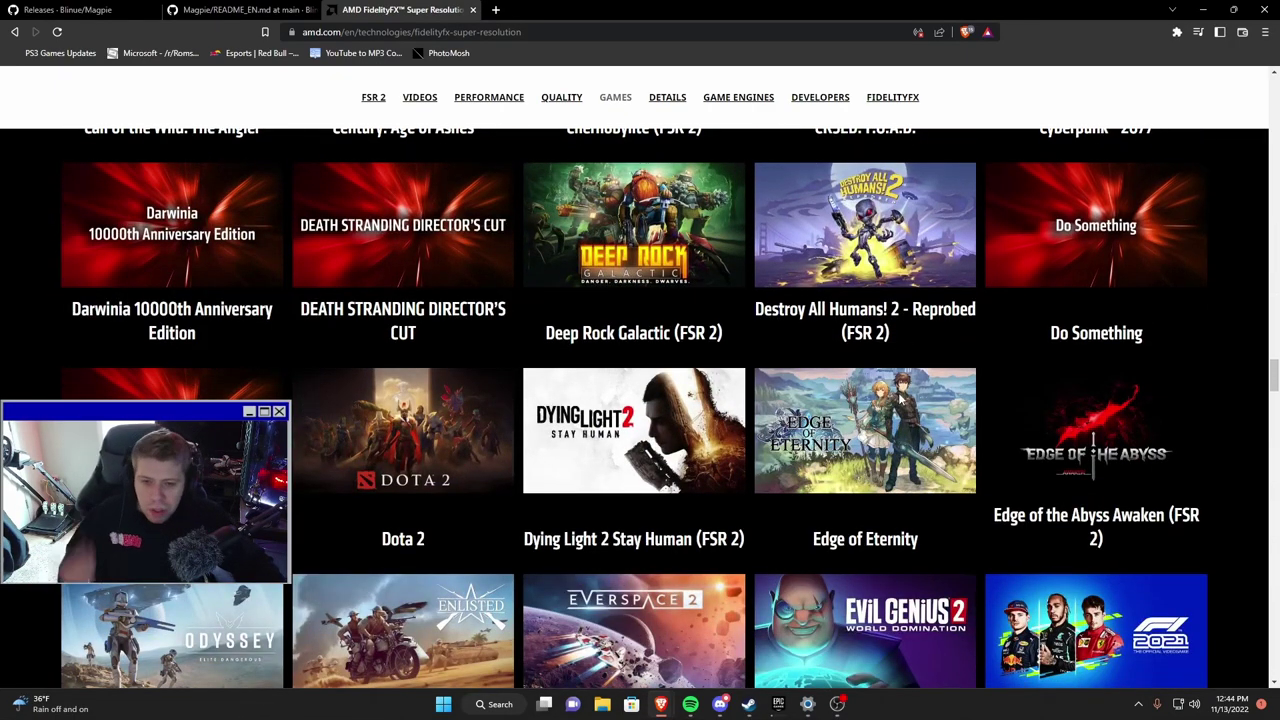
pyautogui.scroll(-4, 900, 398)
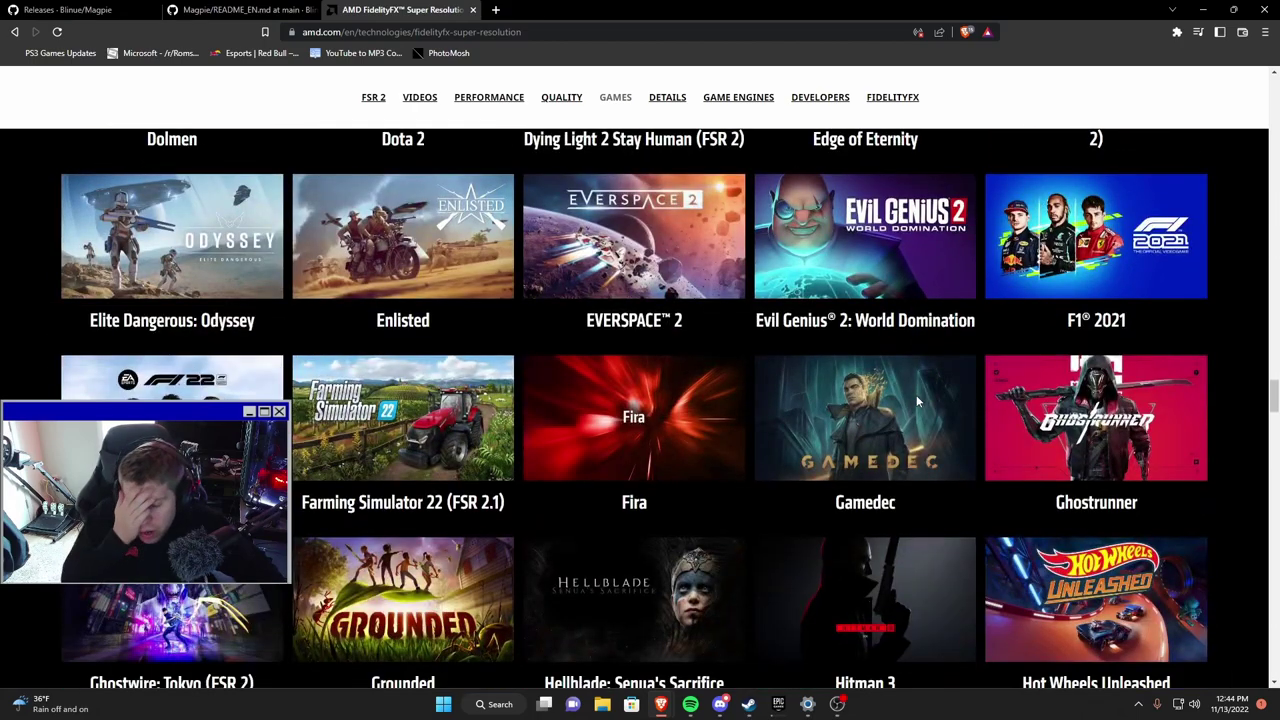
pyautogui.scroll(-4, 916, 398)
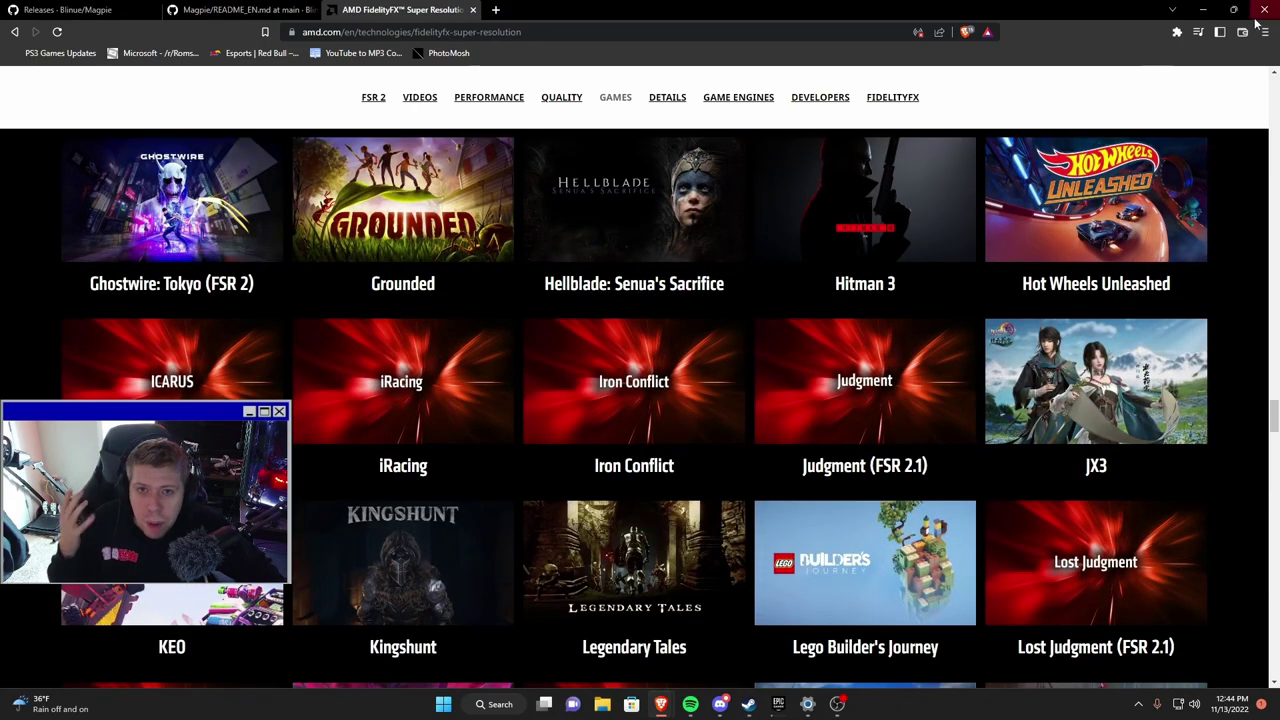
# Close the AMD page and look over the introduction and usage section of Magpie's English README
pyautogui.click(472, 9)
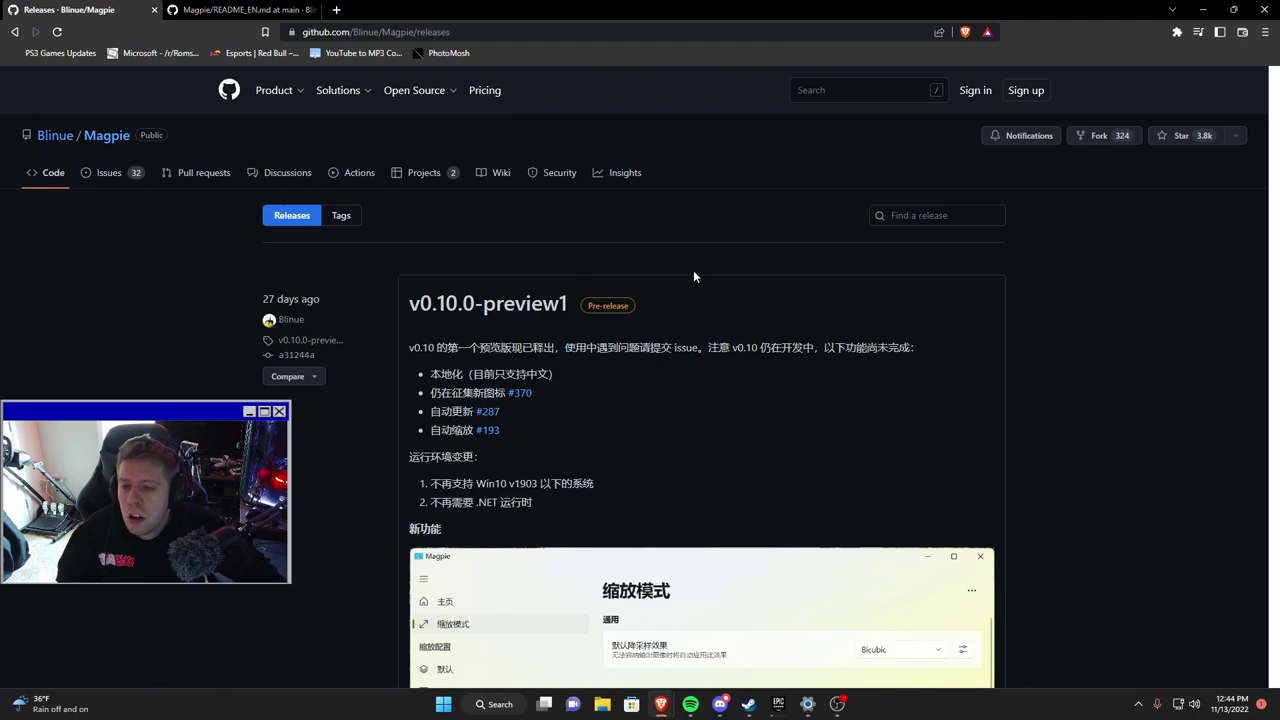
pyautogui.scroll(-2, 708, 278)
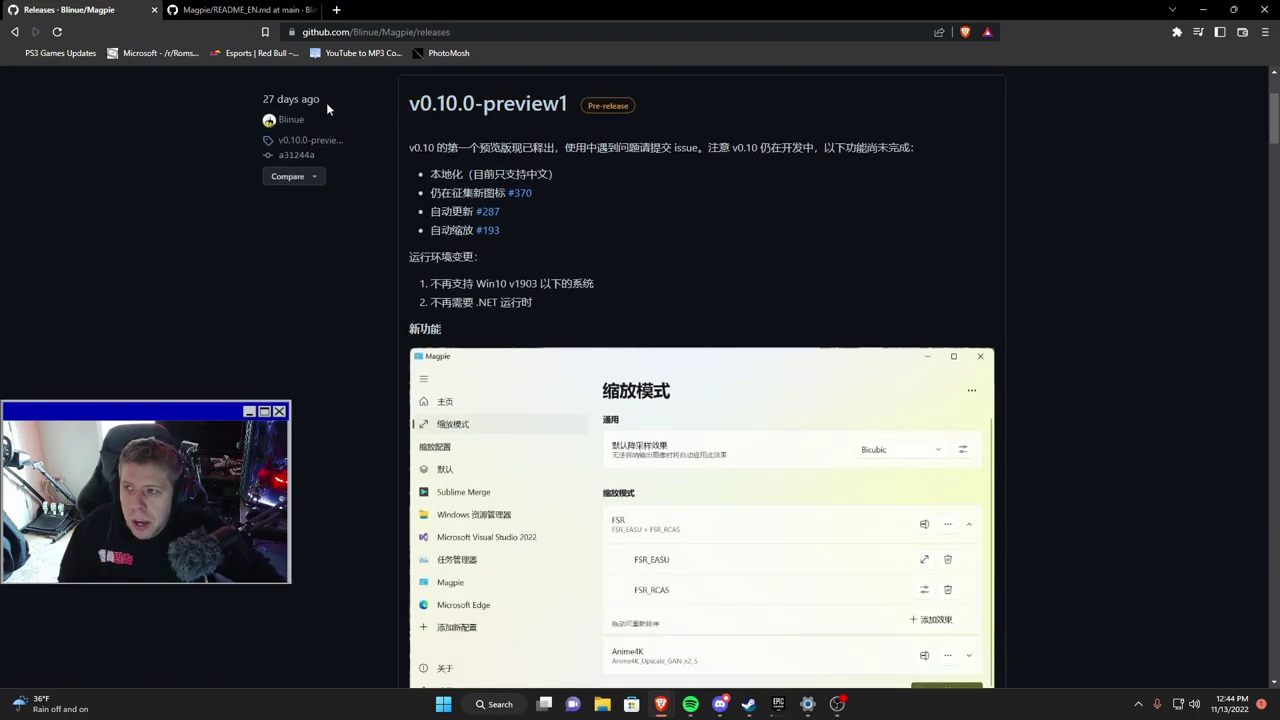
pyautogui.click(240, 9)
pyautogui.scroll(3, 834, 382)
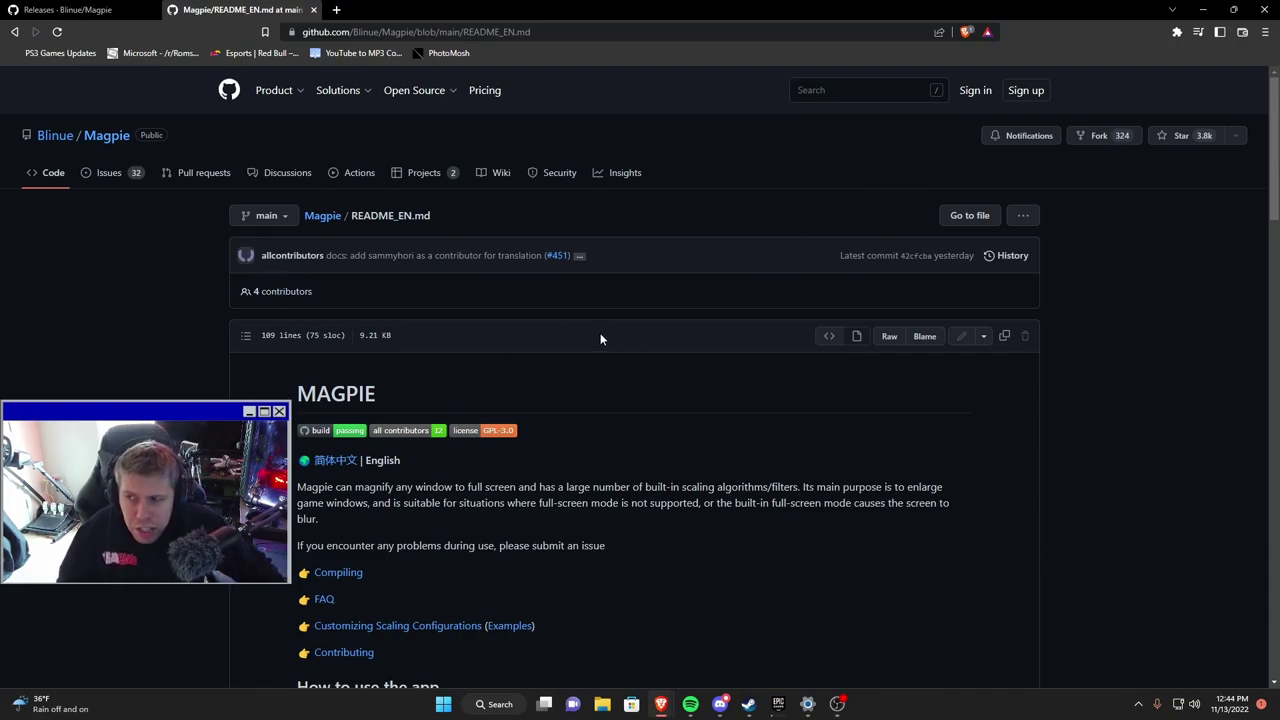
pyautogui.scroll(-4, 600, 338)
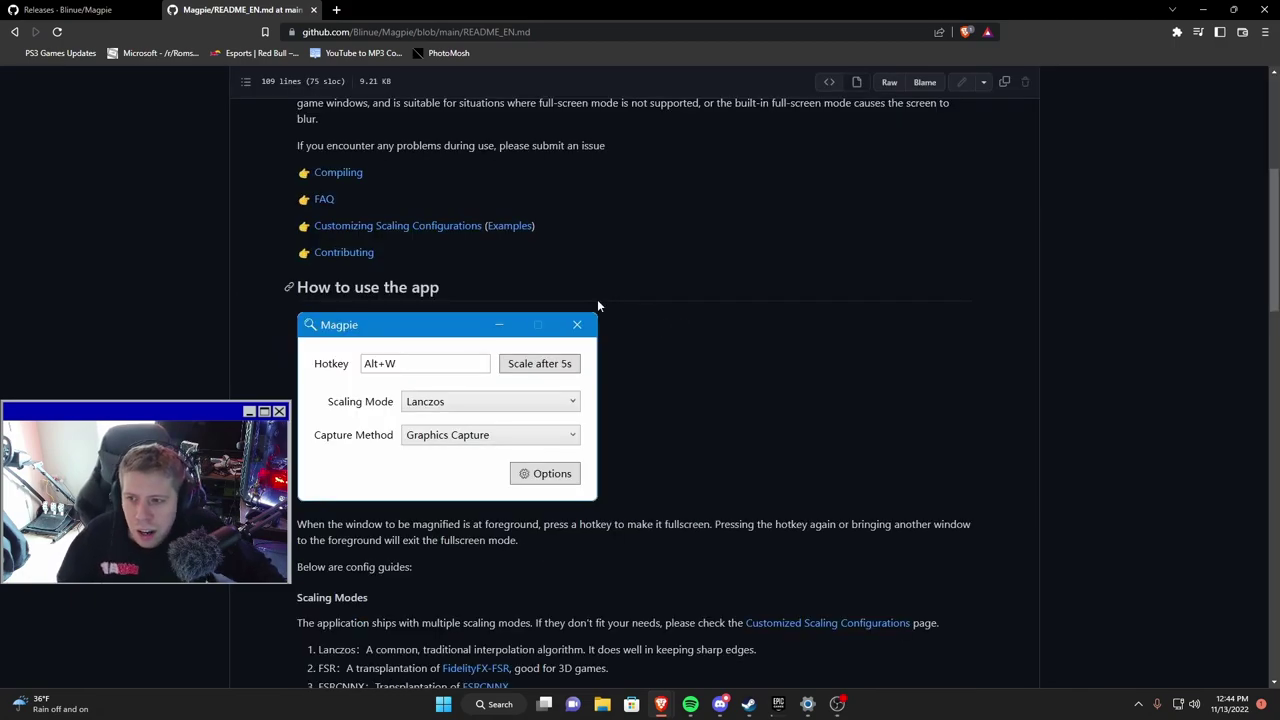
pyautogui.scroll(-1, 671, 365)
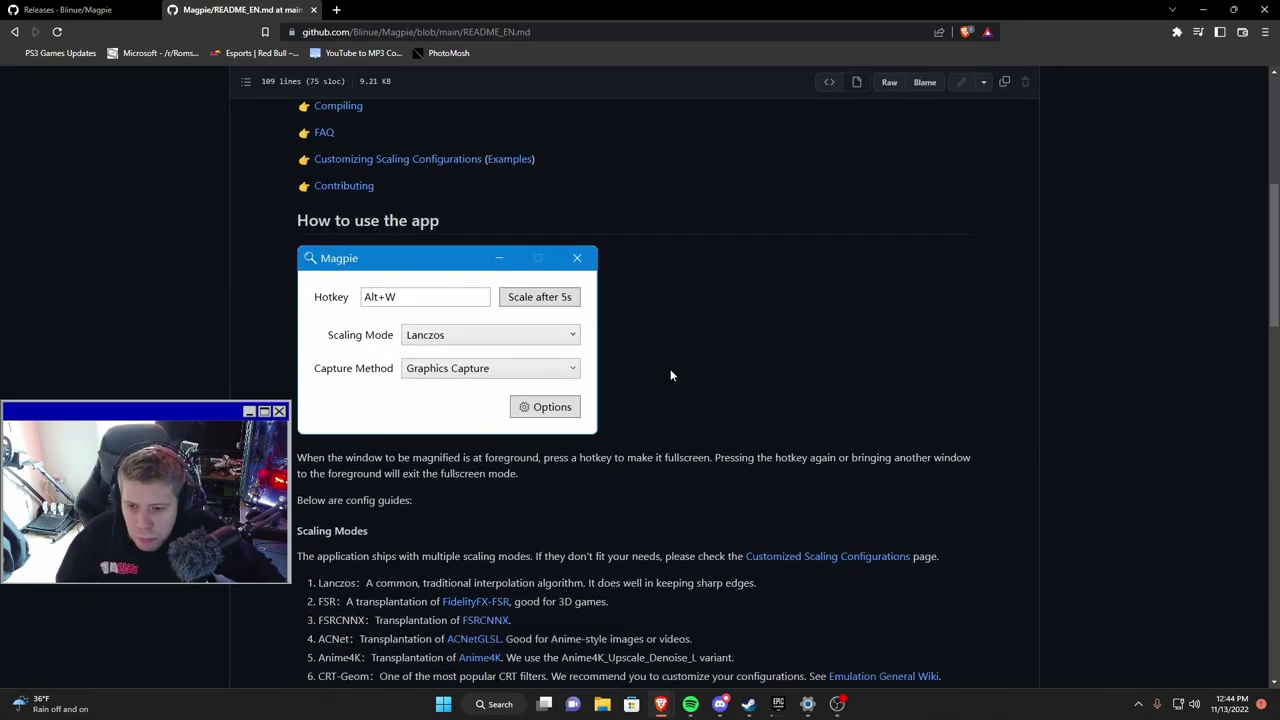
pyautogui.scroll(-3, 688, 357)
pyautogui.scroll(7, 688, 357)
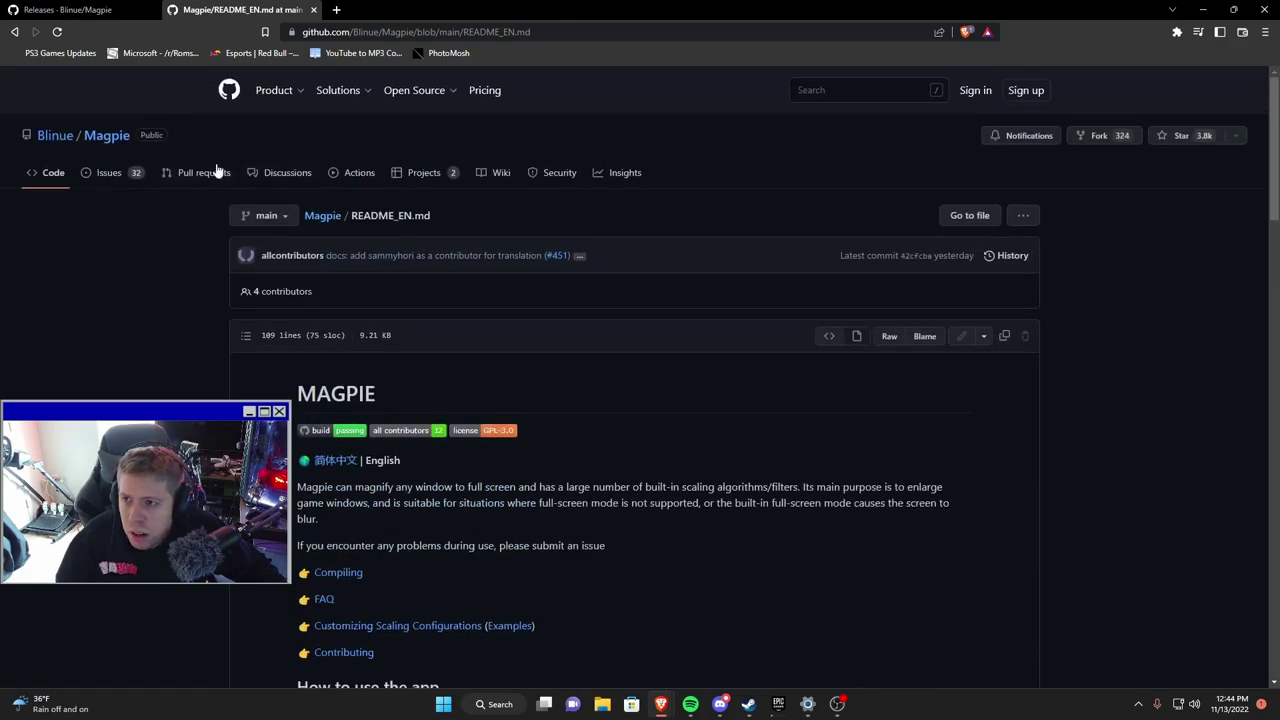
# Look over the Magpie repository's main page and return to the English README
pyautogui.click(108, 138)
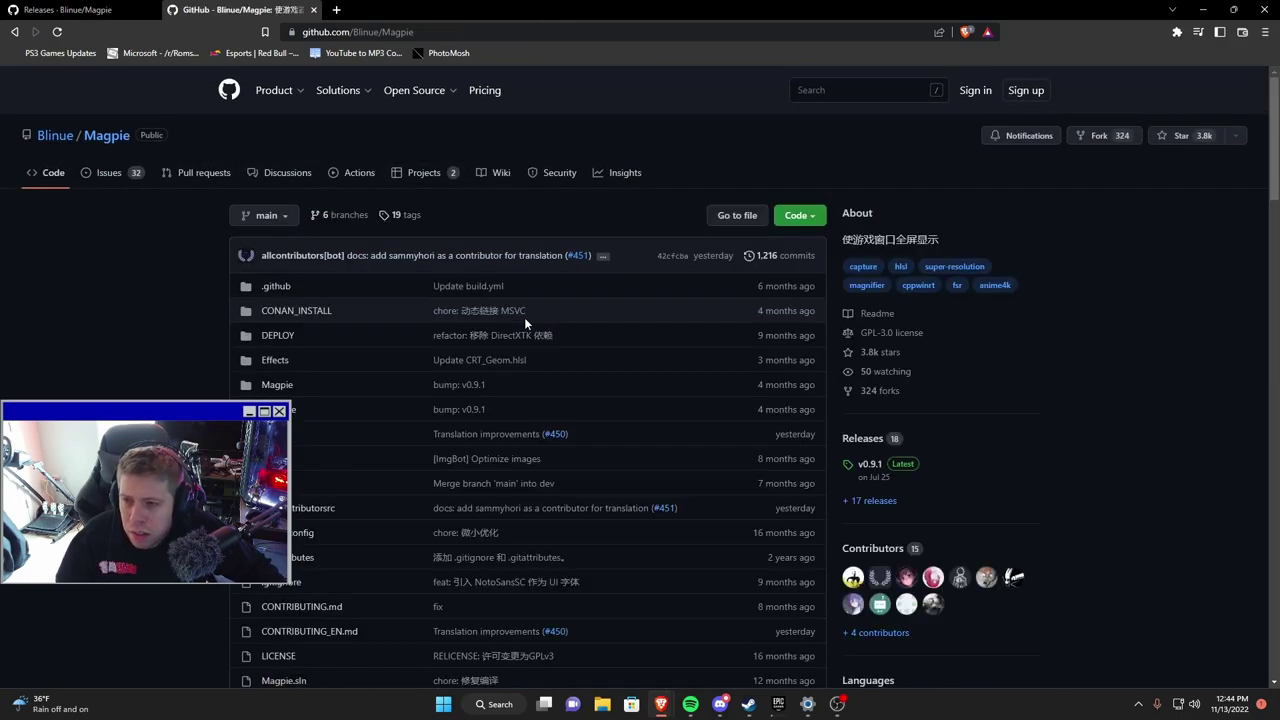
pyautogui.scroll(-3, 120, 263)
pyautogui.hotkey('alt', 'Left')
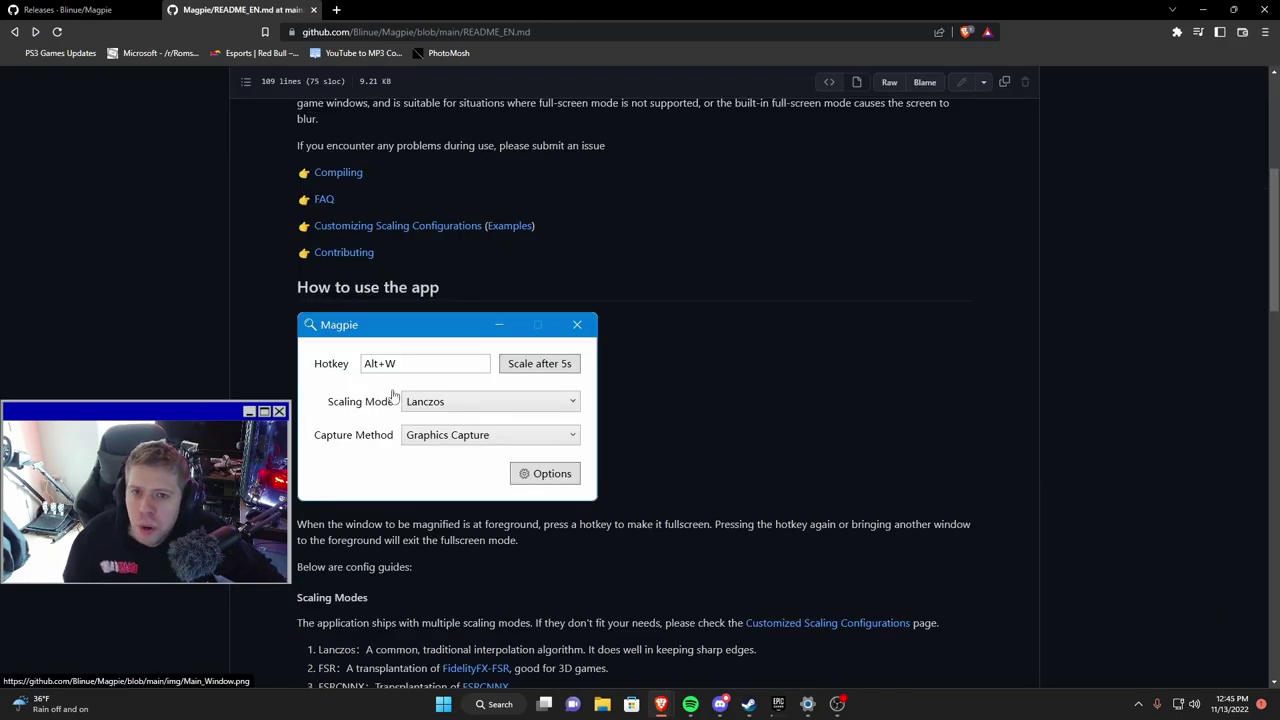
# Read the README's sections on scaling modes, capture modes, hotkeys, system requirements and hints through to the end
pyautogui.scroll(-4, 540, 445)
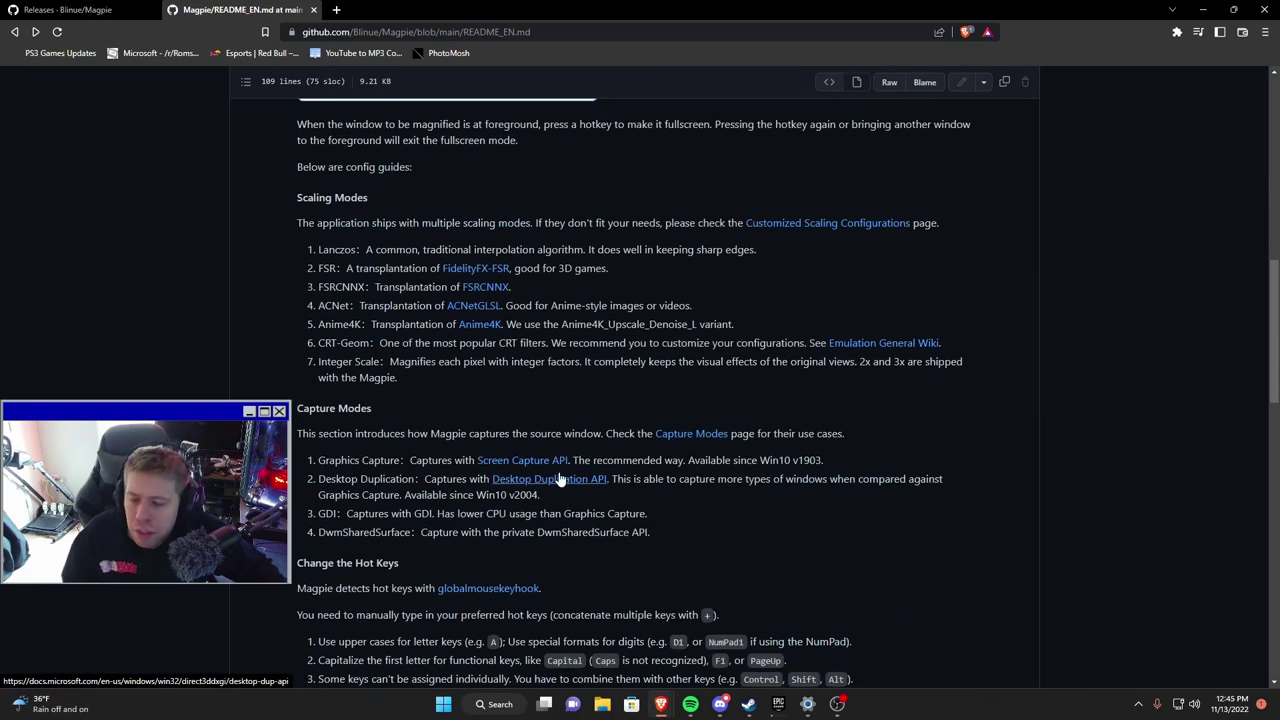
pyautogui.scroll(3, 560, 480)
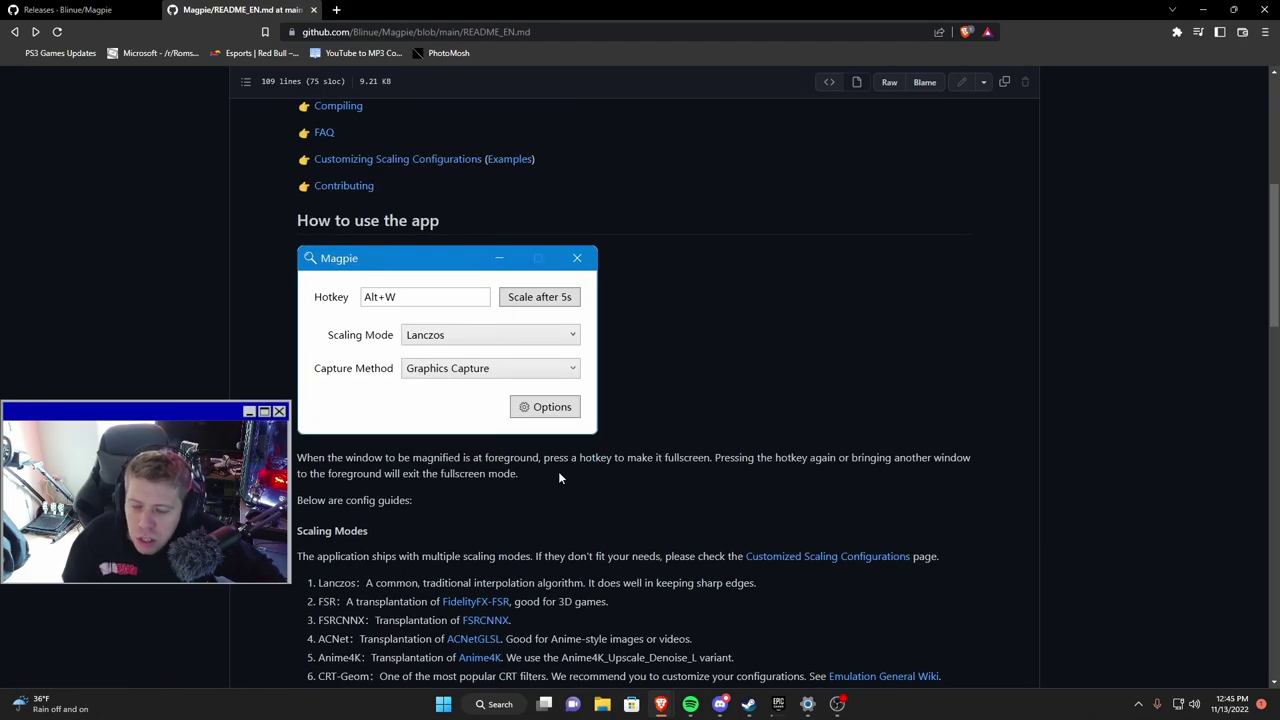
pyautogui.scroll(-5, 575, 440)
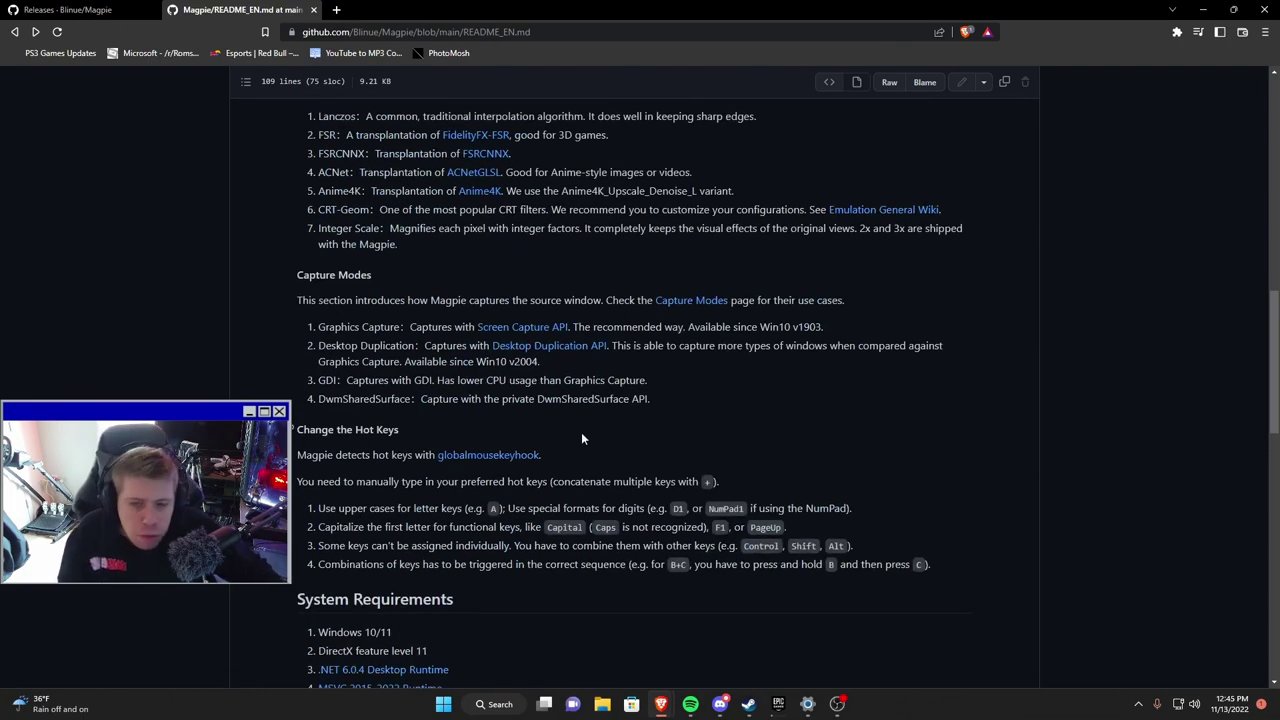
pyautogui.scroll(-4, 581, 438)
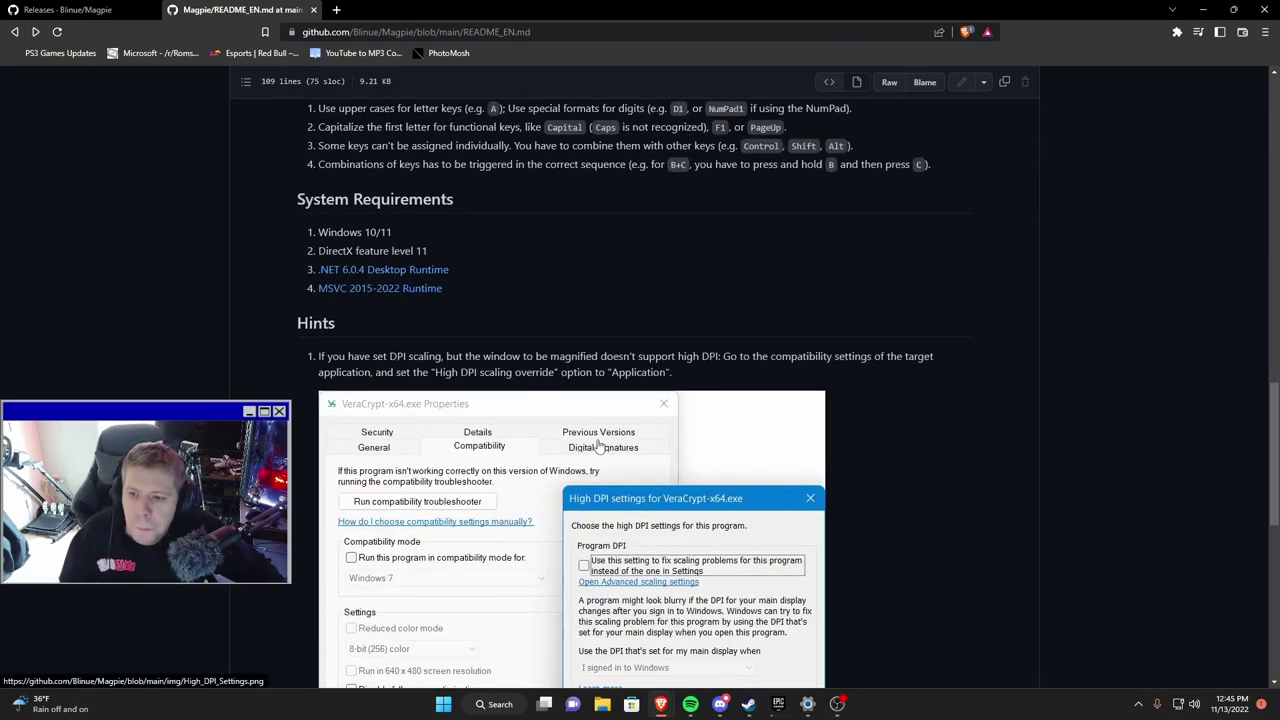
pyautogui.scroll(-4, 620, 432)
pyautogui.scroll(-2, 620, 432)
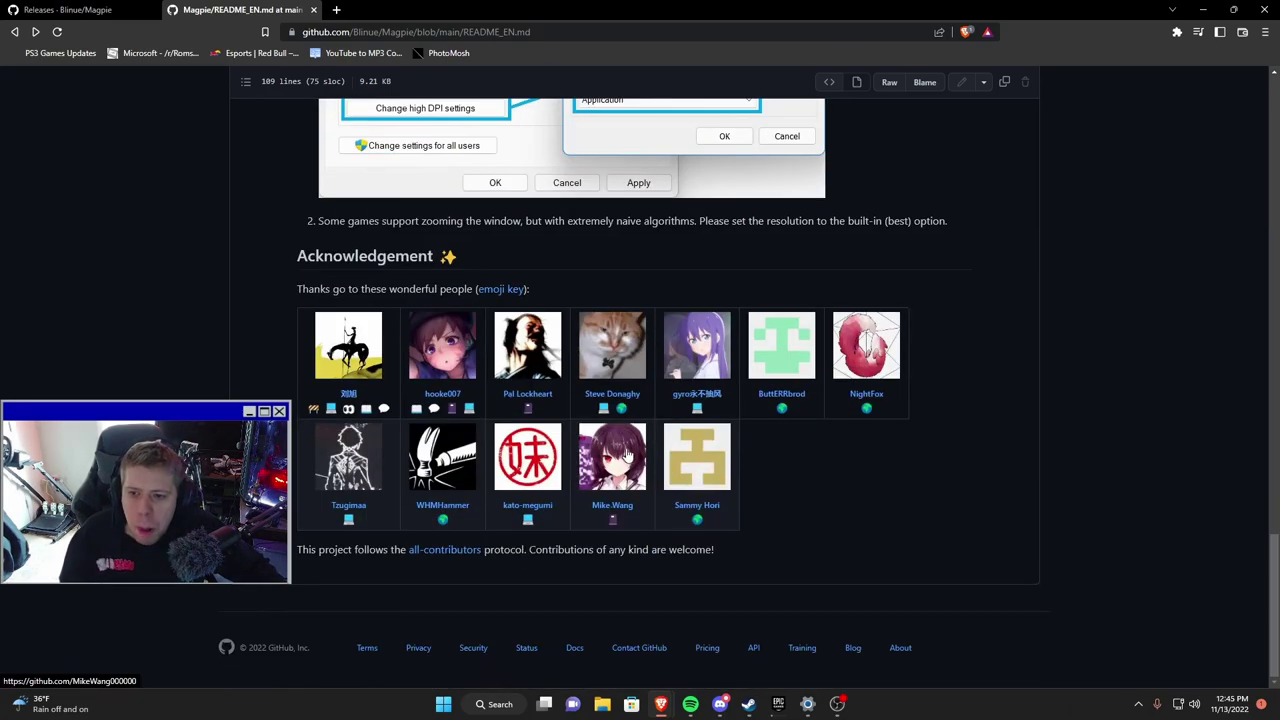
# Go back through the README's high DPI hint, highlight the four system requirements, and return to the introduction
pyautogui.scroll(4, 628, 452)
pyautogui.scroll(1, 628, 452)
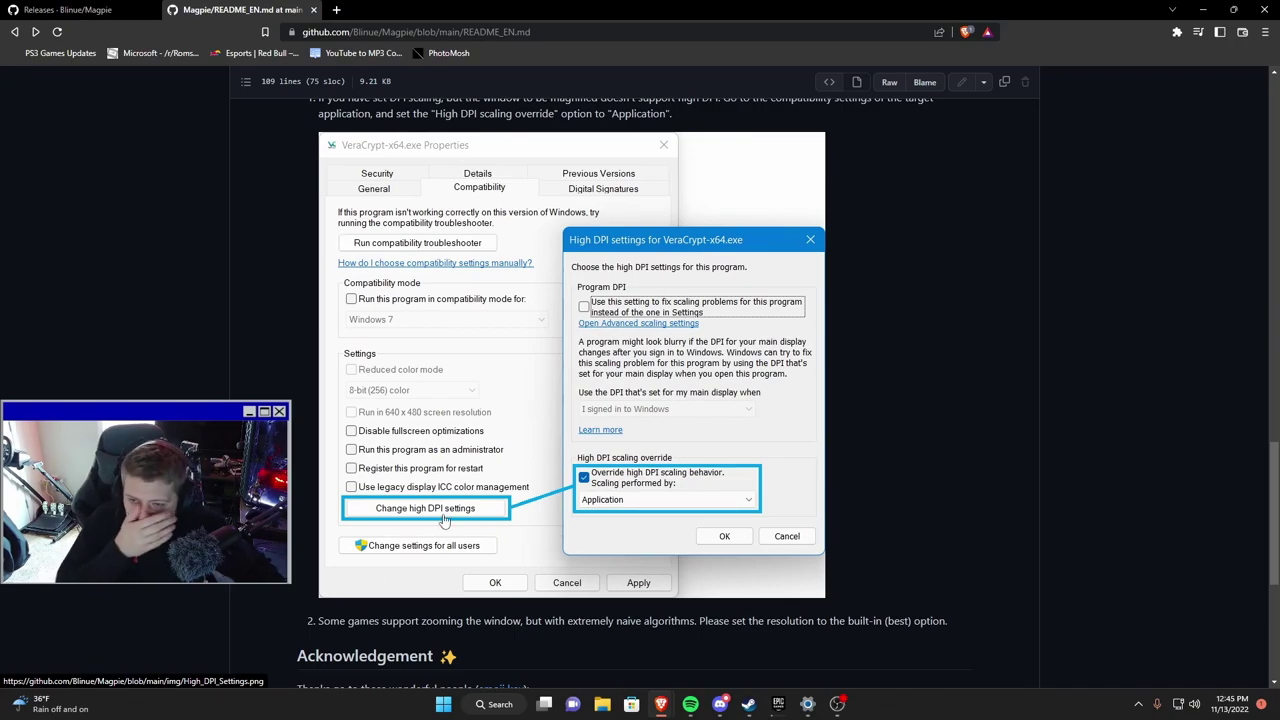
pyautogui.scroll(3, 445, 521)
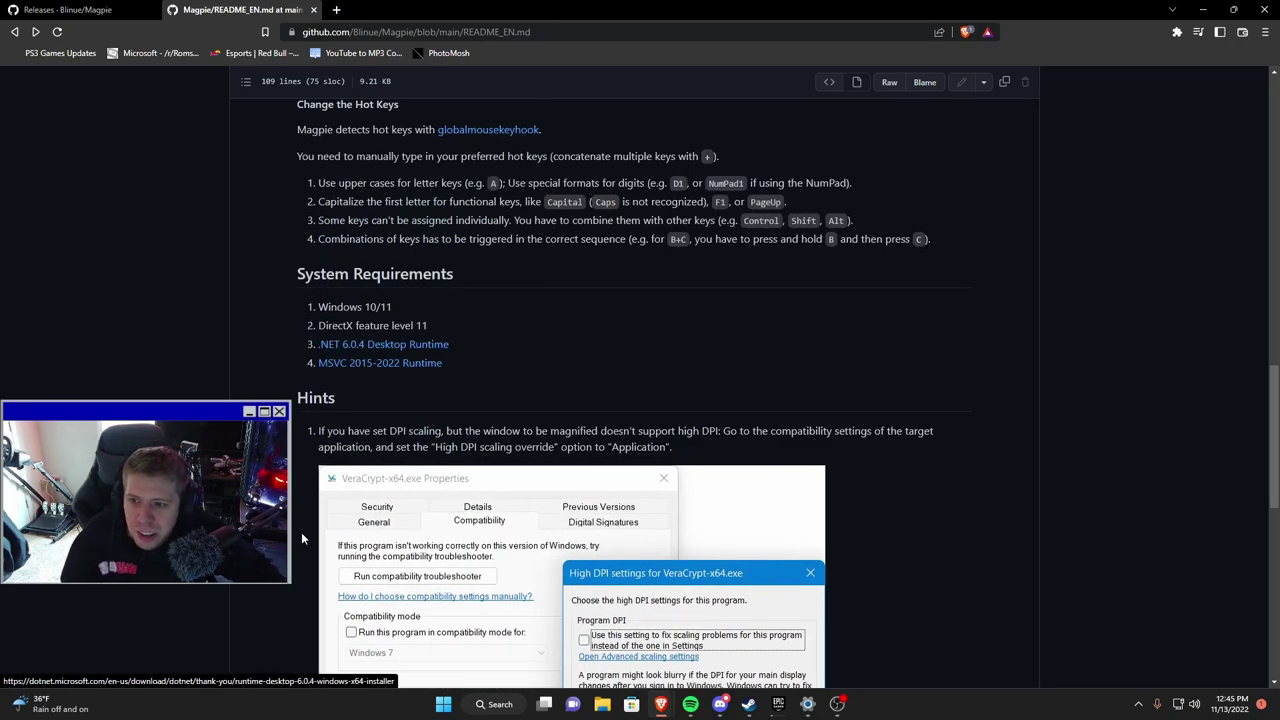
pyautogui.moveTo(300, 304); pyautogui.dragTo(451, 367)
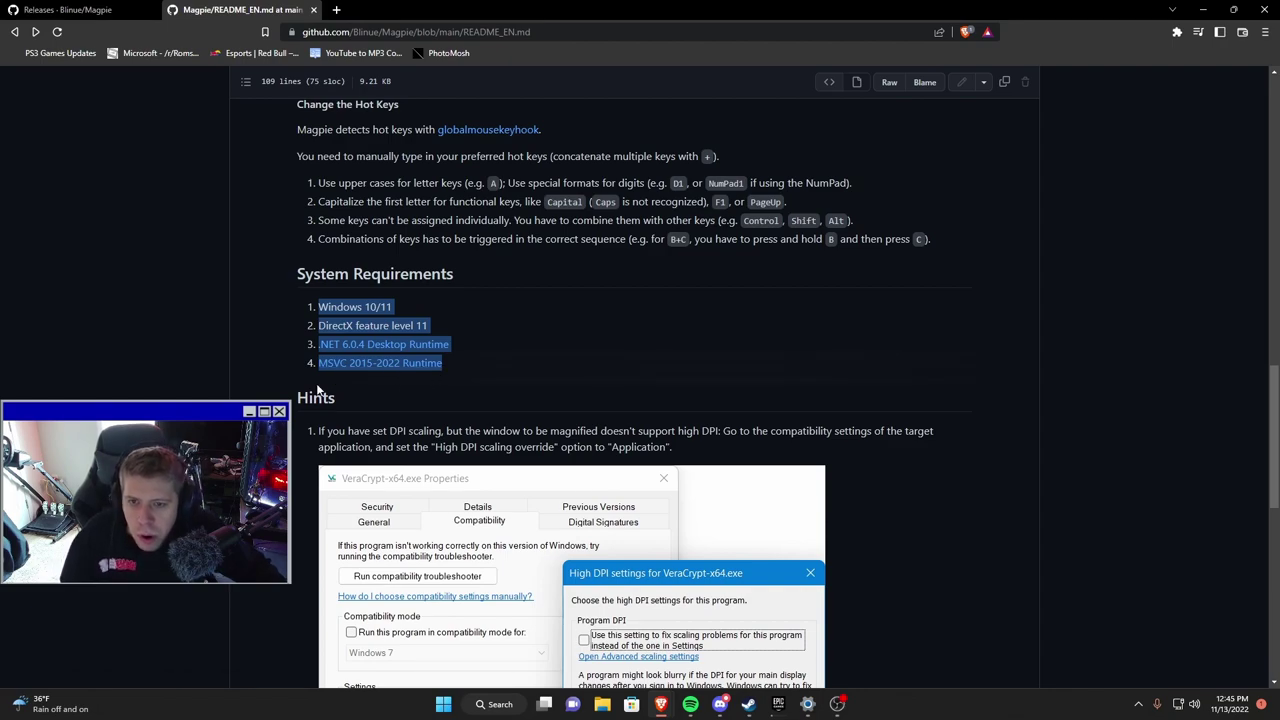
pyautogui.click(461, 388)
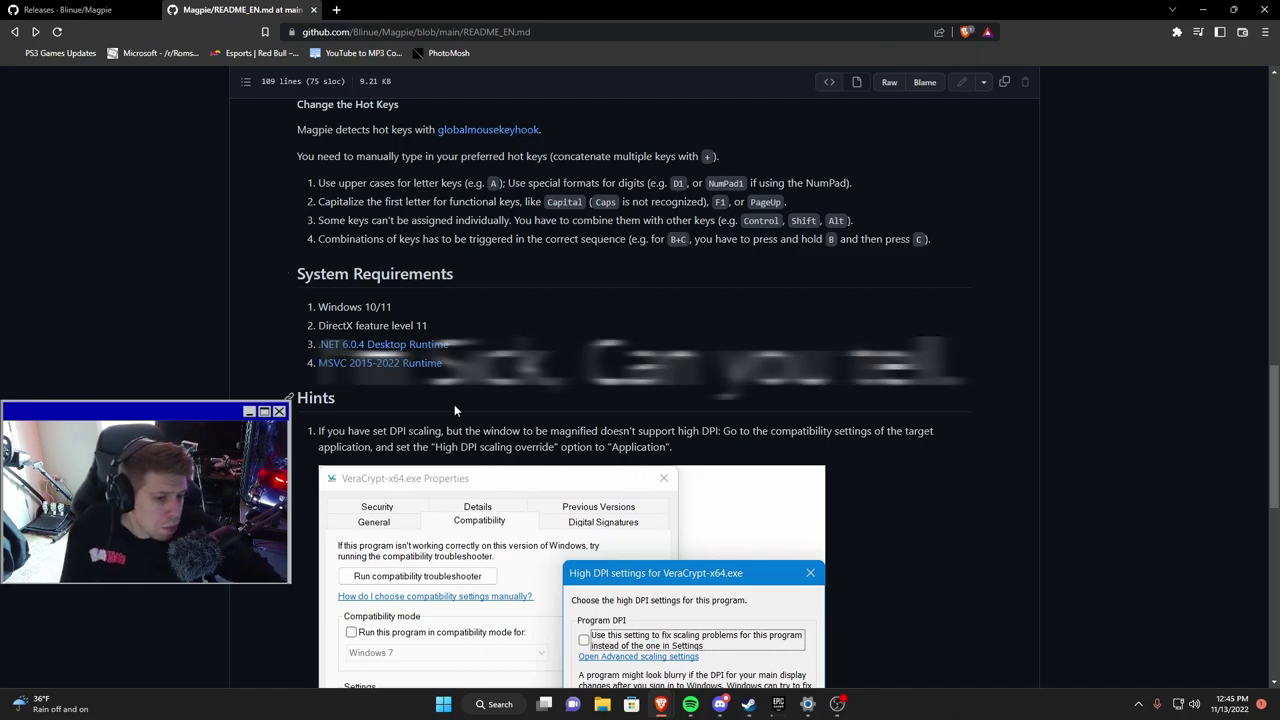
pyautogui.scroll(5, 454, 404)
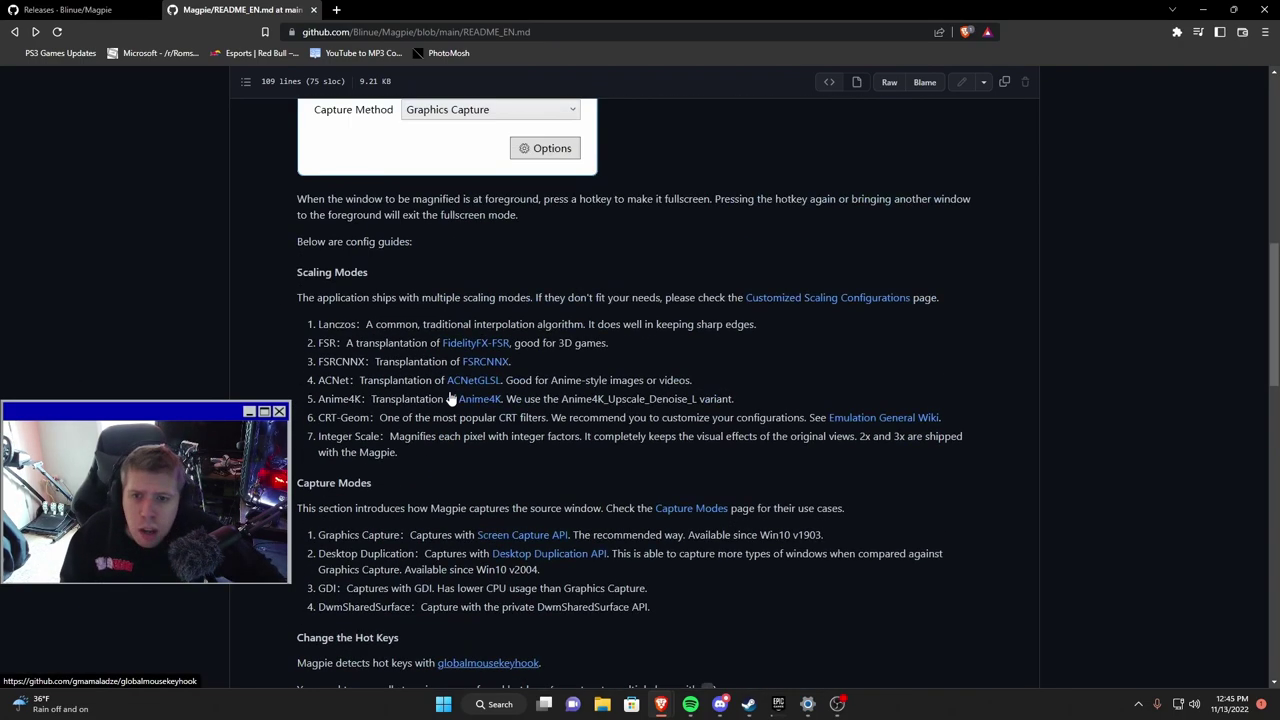
pyautogui.scroll(6, 451, 398)
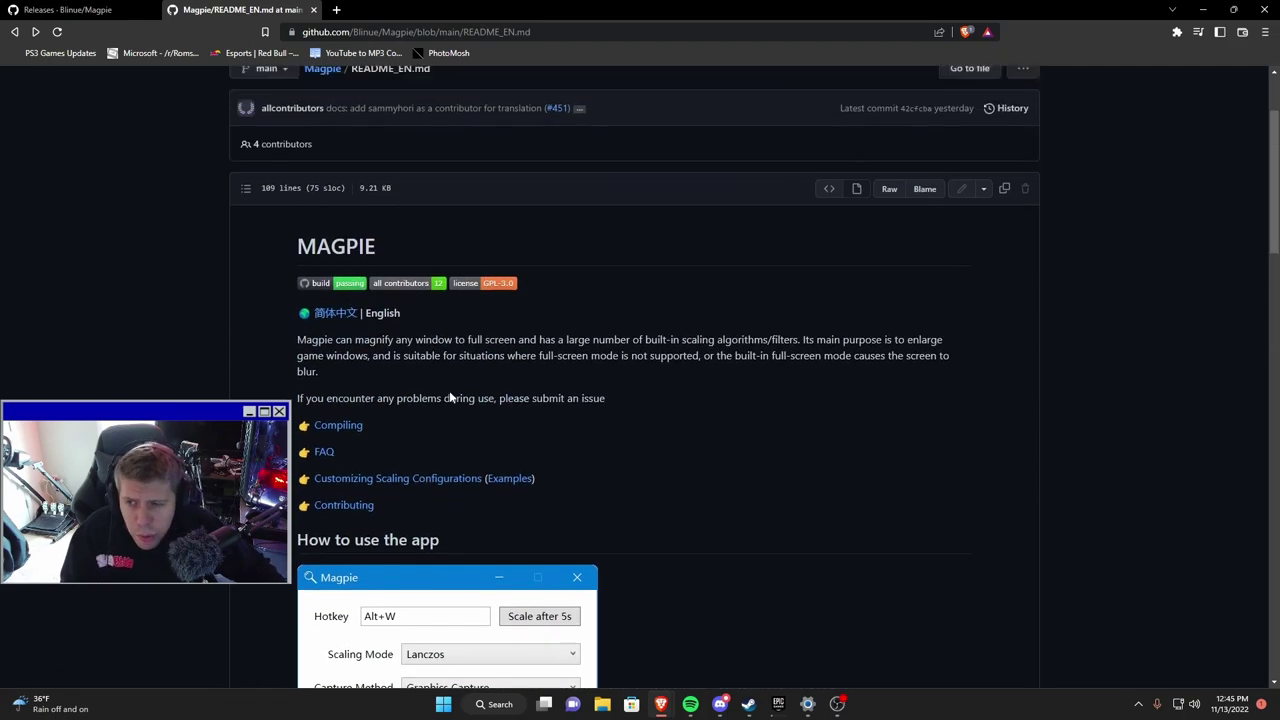
pyautogui.scroll(1, 449, 397)
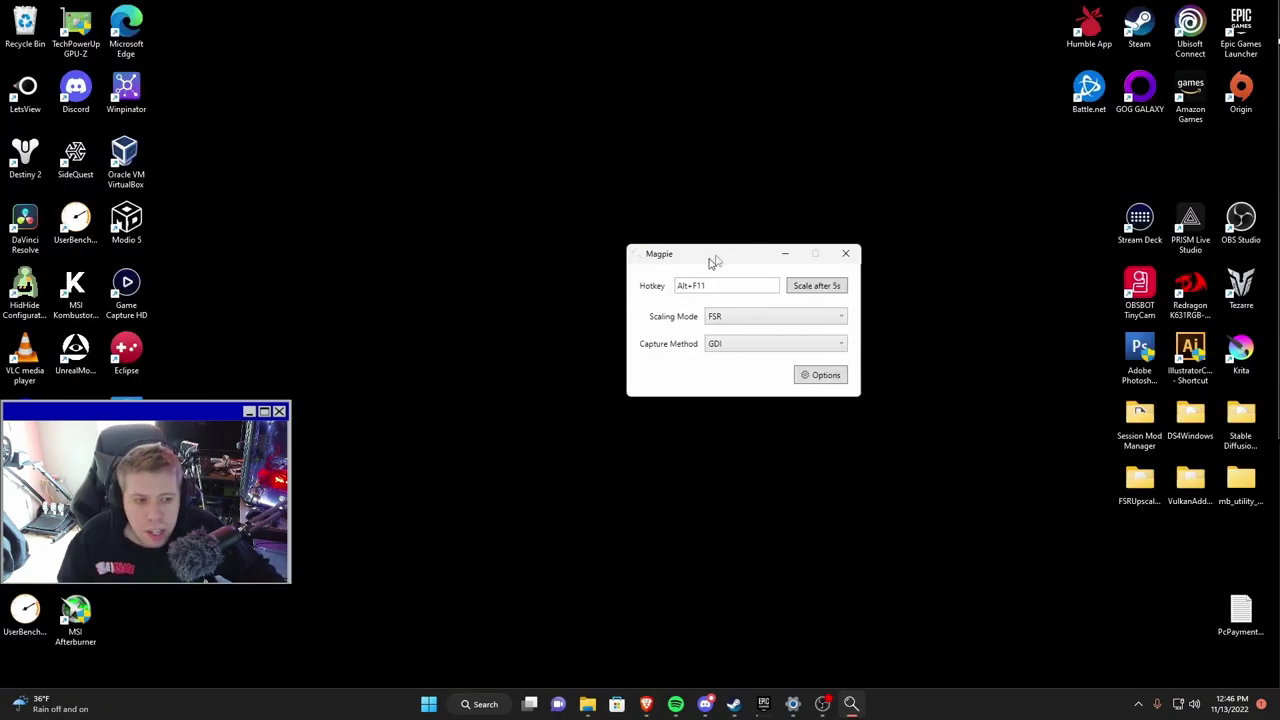
# Reposition the Magpie window on the desktop and open its hotkey value for editing
pyautogui.moveTo(711, 260); pyautogui.dragTo(548, 277)
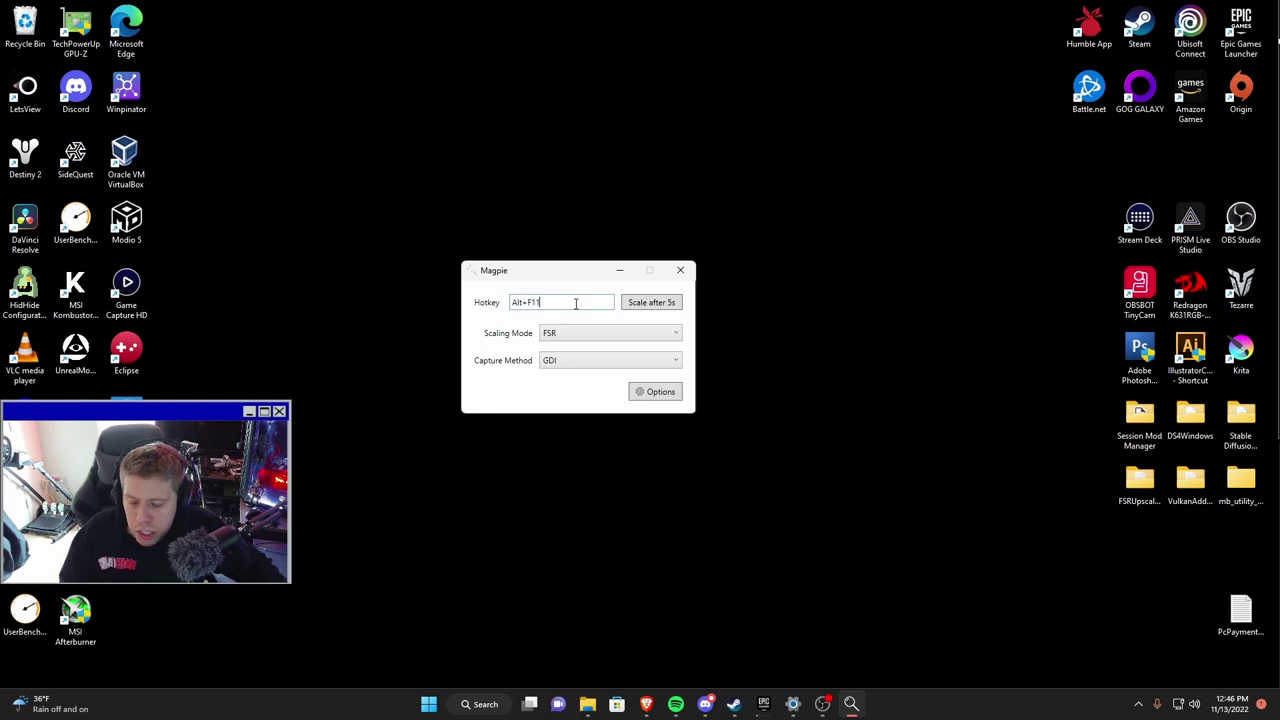
pyautogui.click(583, 308)
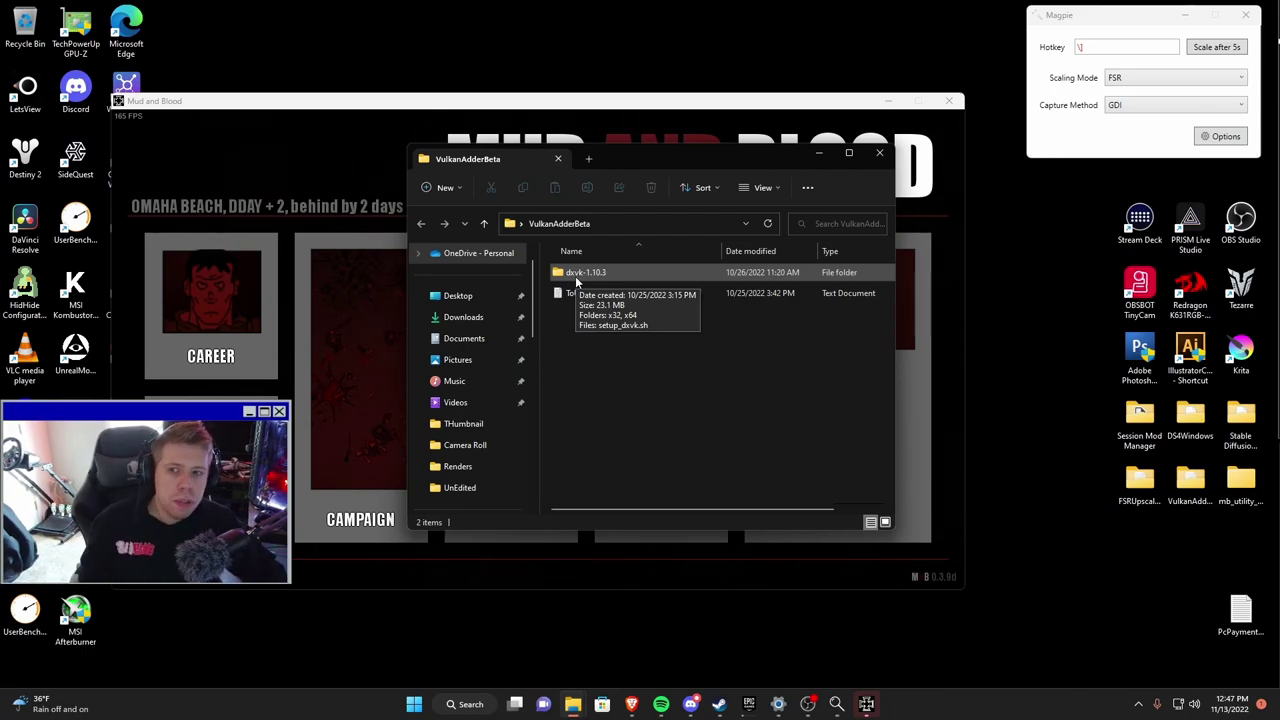
# Look through the DLL files in the x64 and x32 subfolders of dxvk-1.10.3 inside VulkanAdderBeta
pyautogui.doubleClick(576, 275)
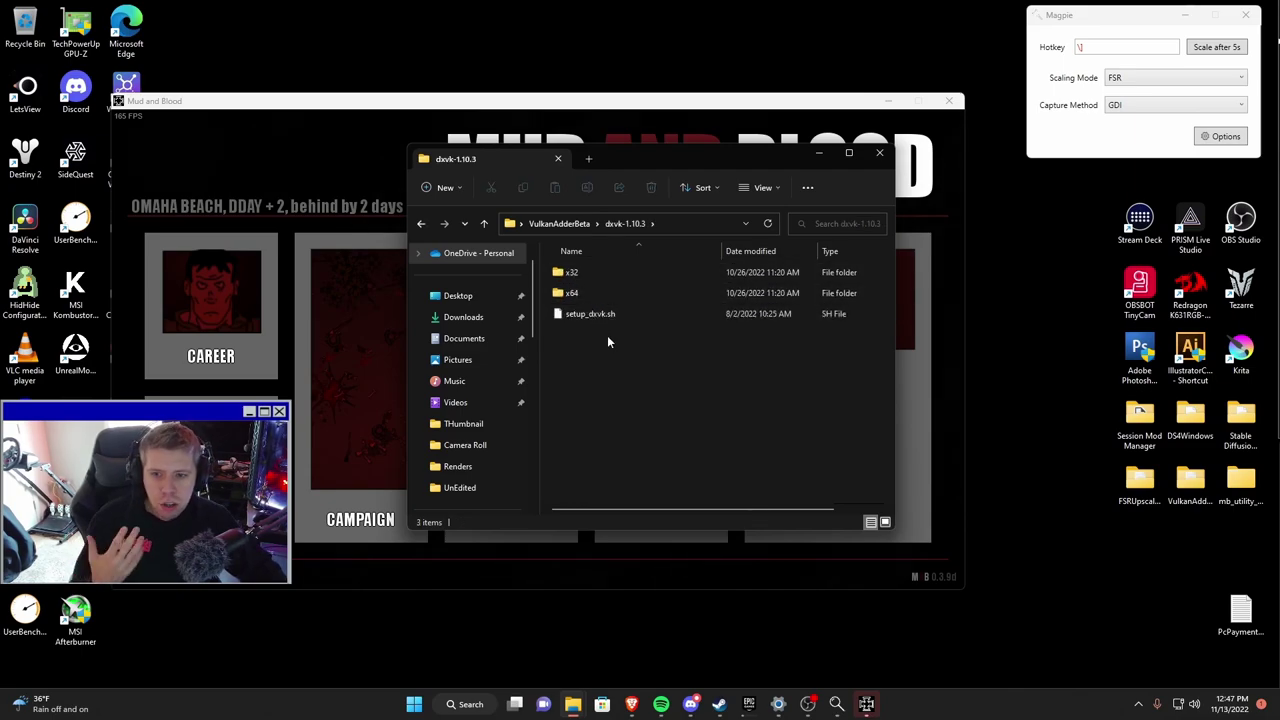
pyautogui.doubleClick(600, 292)
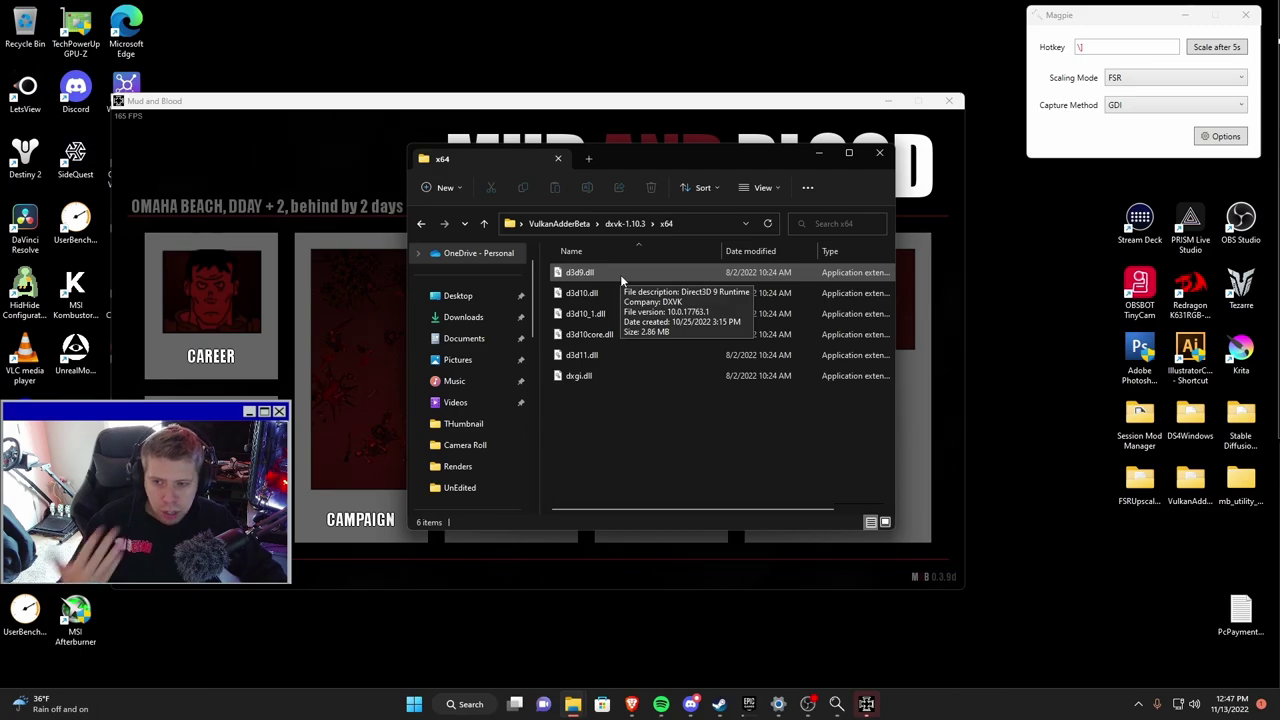
pyautogui.hotkey('alt', 'Up')
pyautogui.doubleClick(621, 274)
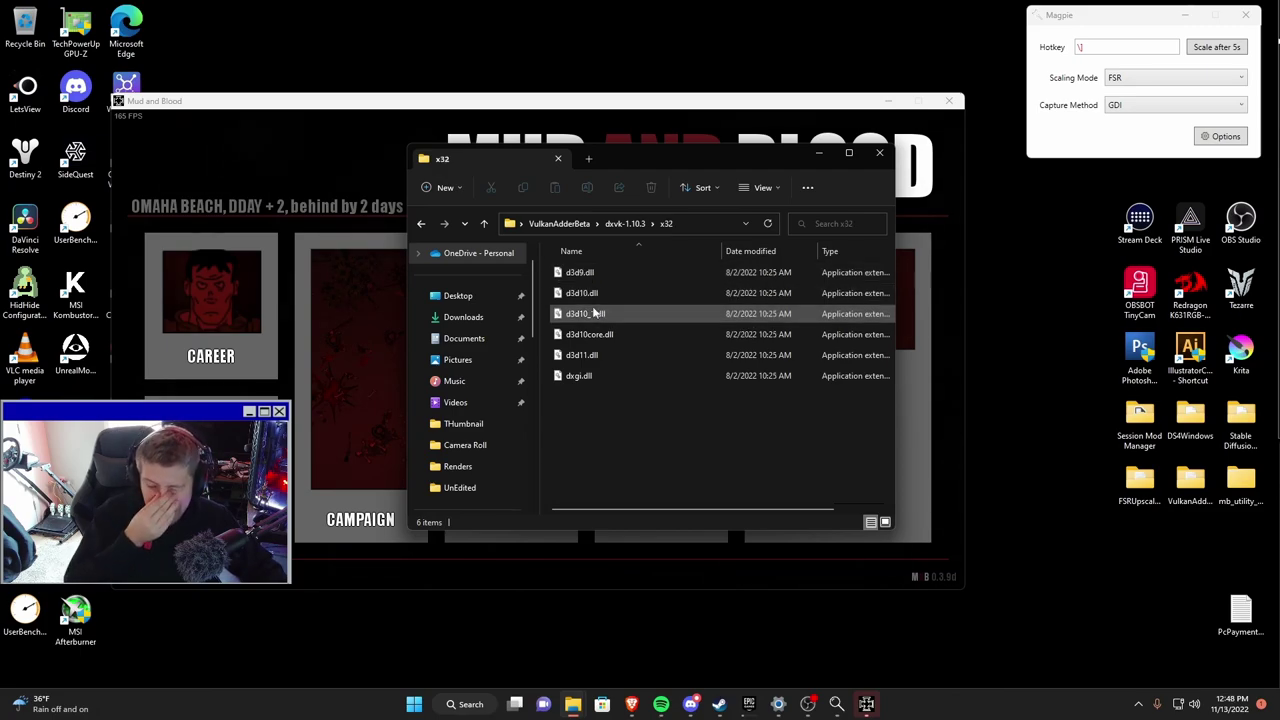
pyautogui.hotkey('alt', 'Up')
pyautogui.doubleClick(597, 292)
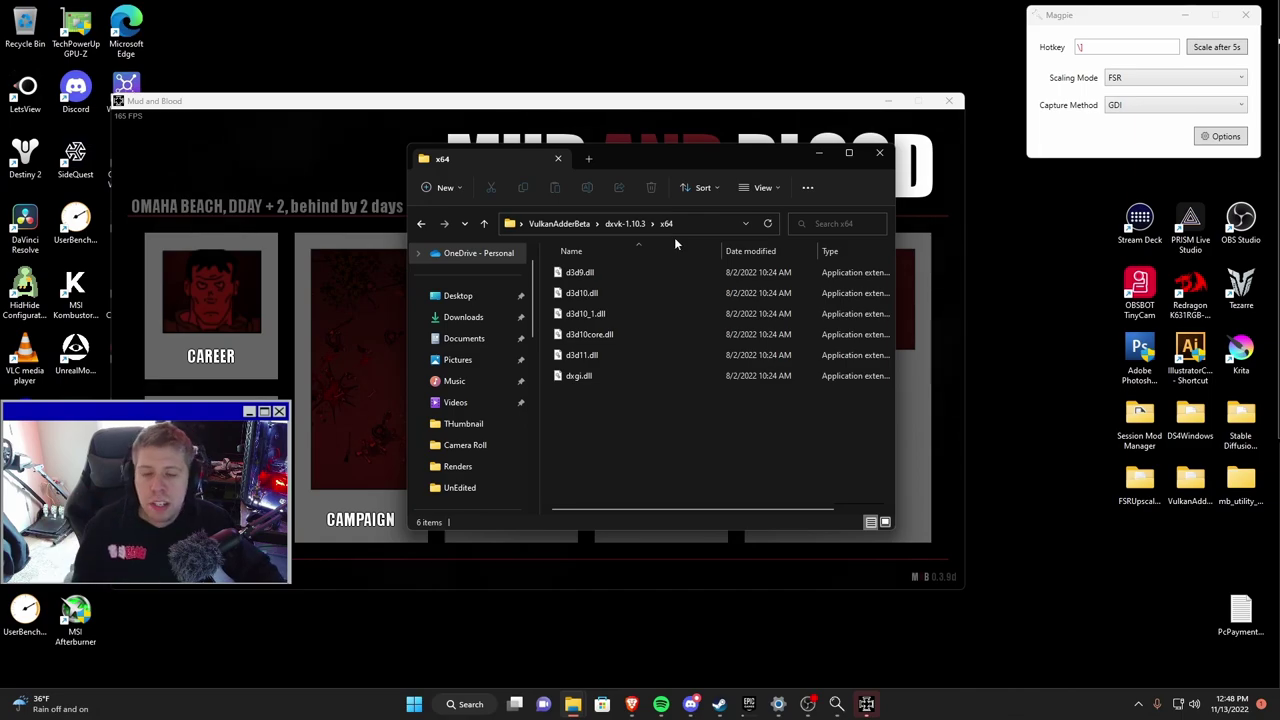
# Bring Mud and Blood to the front, check its full screen option, and start the Classic mode
pyautogui.click(387, 105)
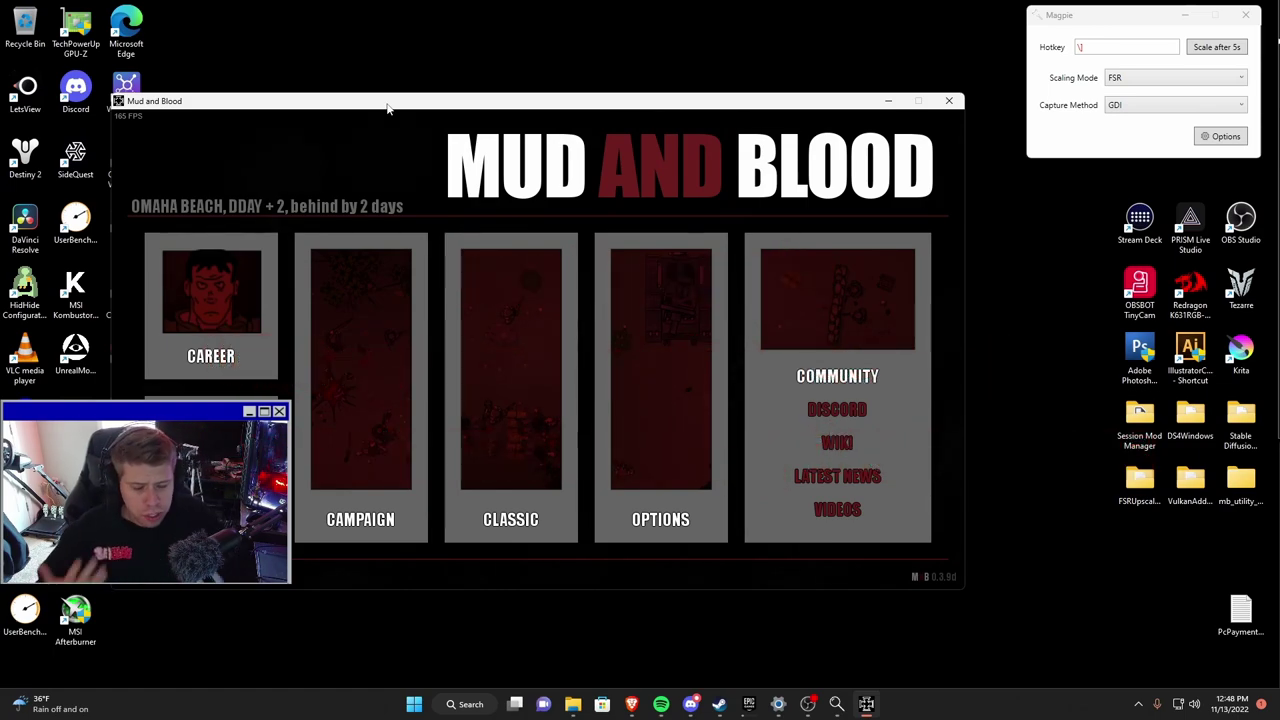
pyautogui.click(610, 322)
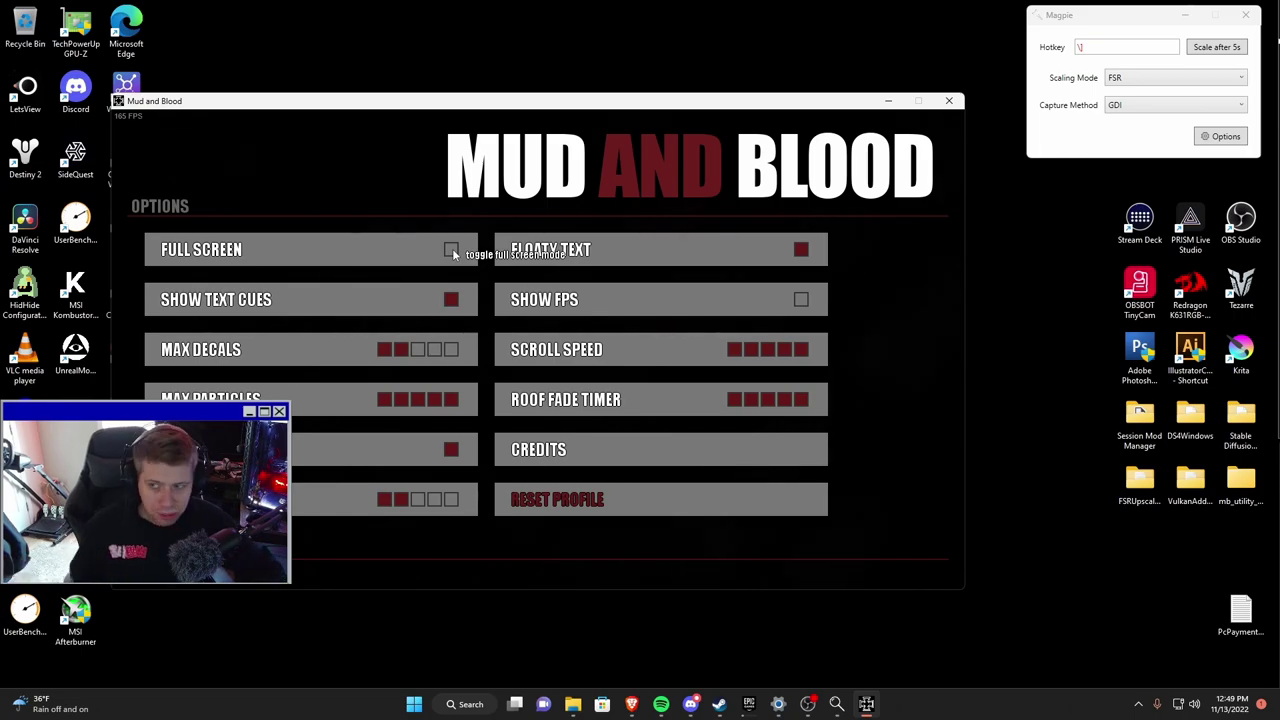
pyautogui.press('Escape')
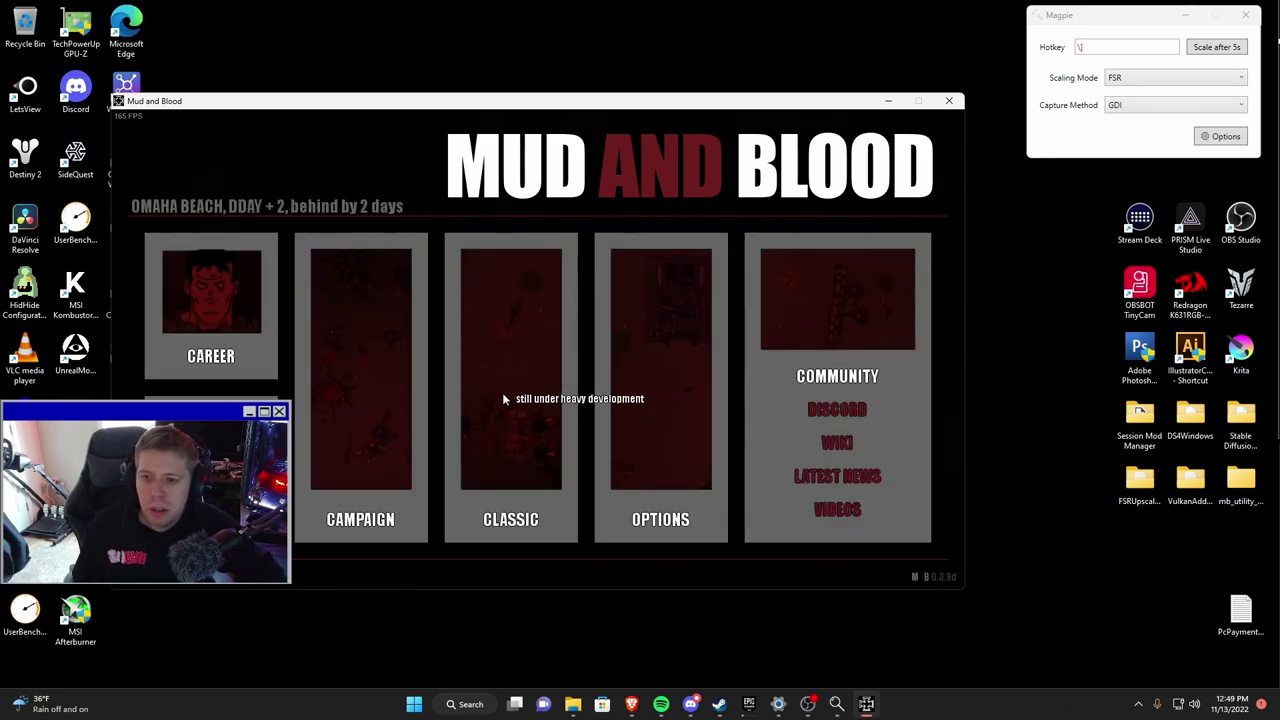
pyautogui.click(502, 392)
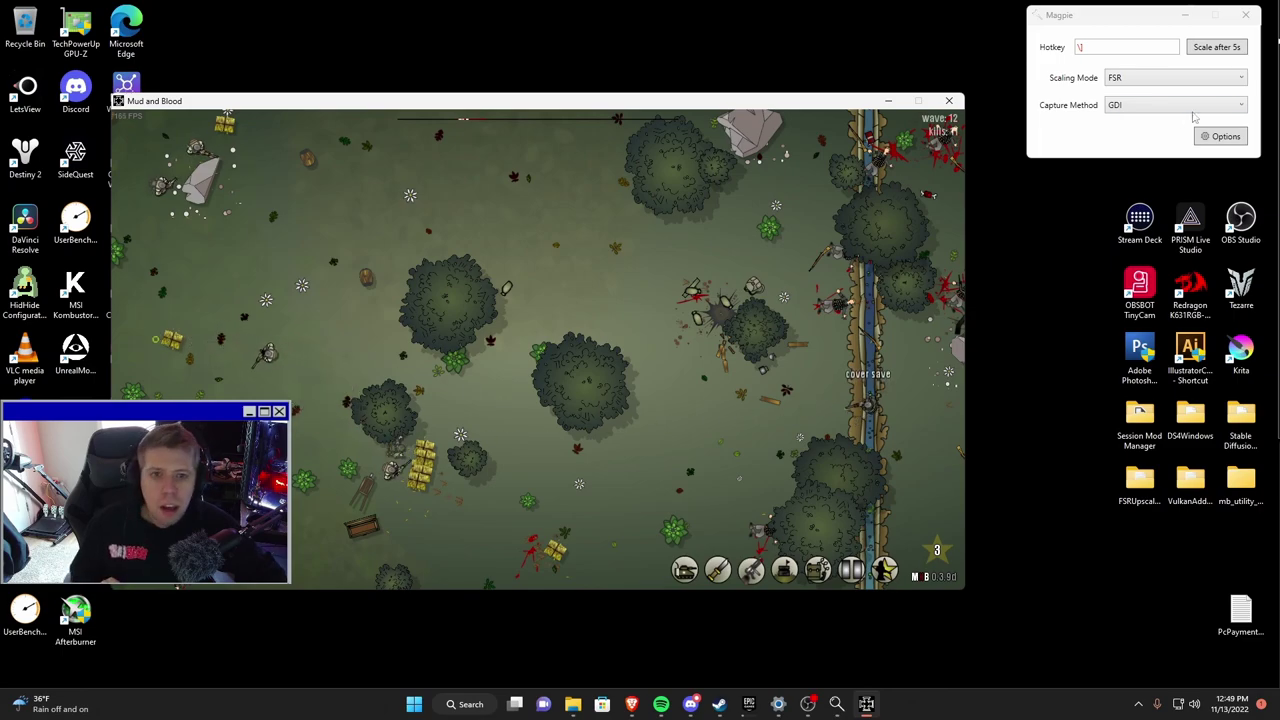
# Upscale the windowed Mud and Blood game to full screen with Magpie's 5-second delayed scaling
pyautogui.click(1228, 47)
pyautogui.click(728, 388)
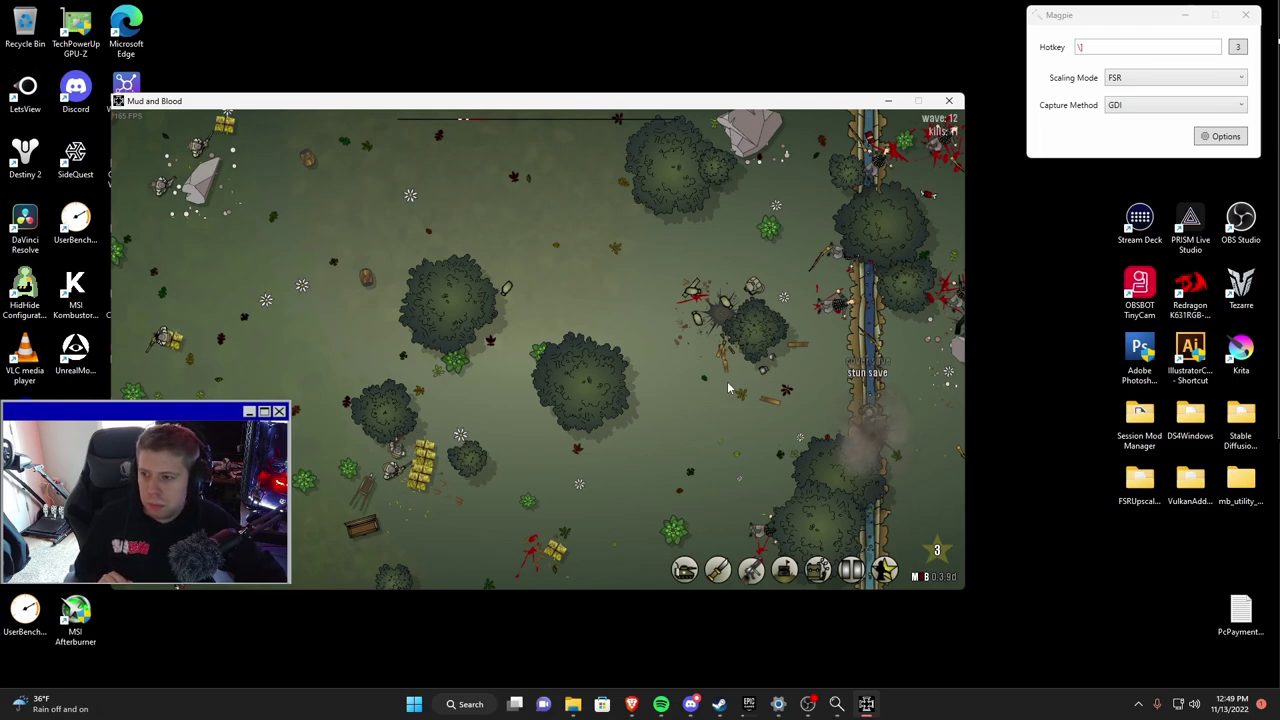
pyautogui.moveTo(166, 338)
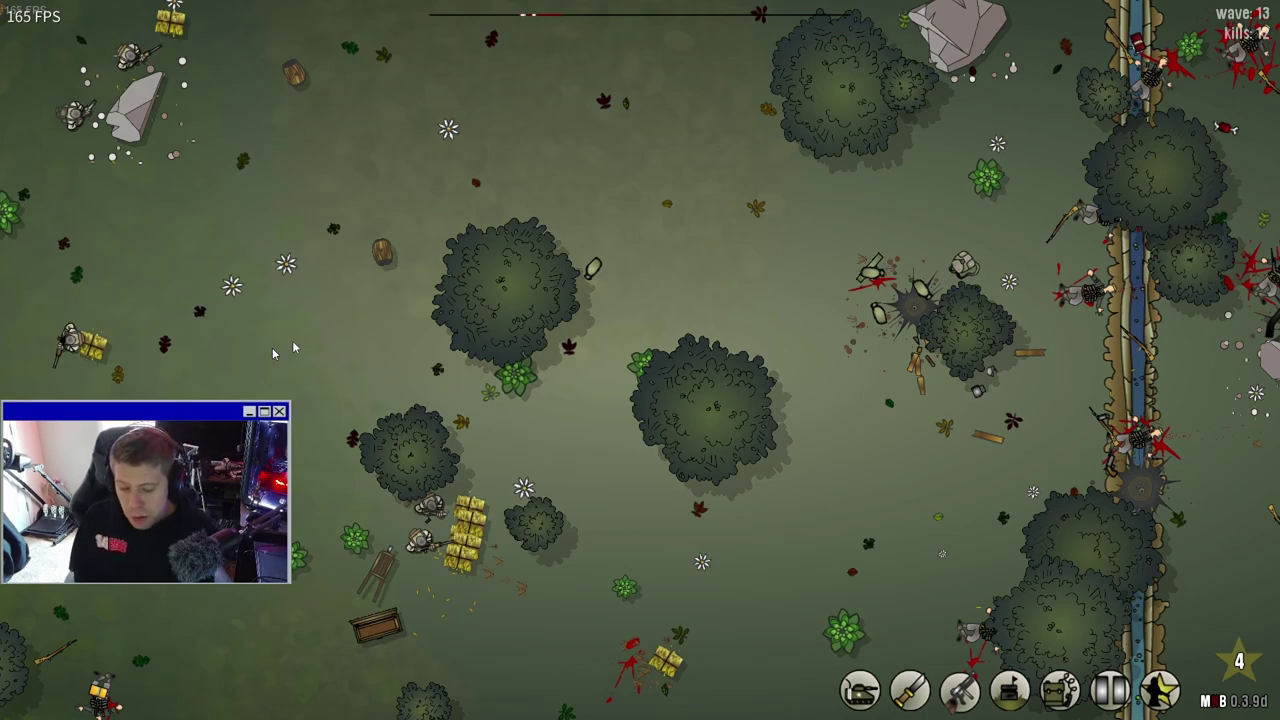
# Pause the upscaled match, rage quit it, and exit Mud and Blood to the desktop
pyautogui.press('Escape')
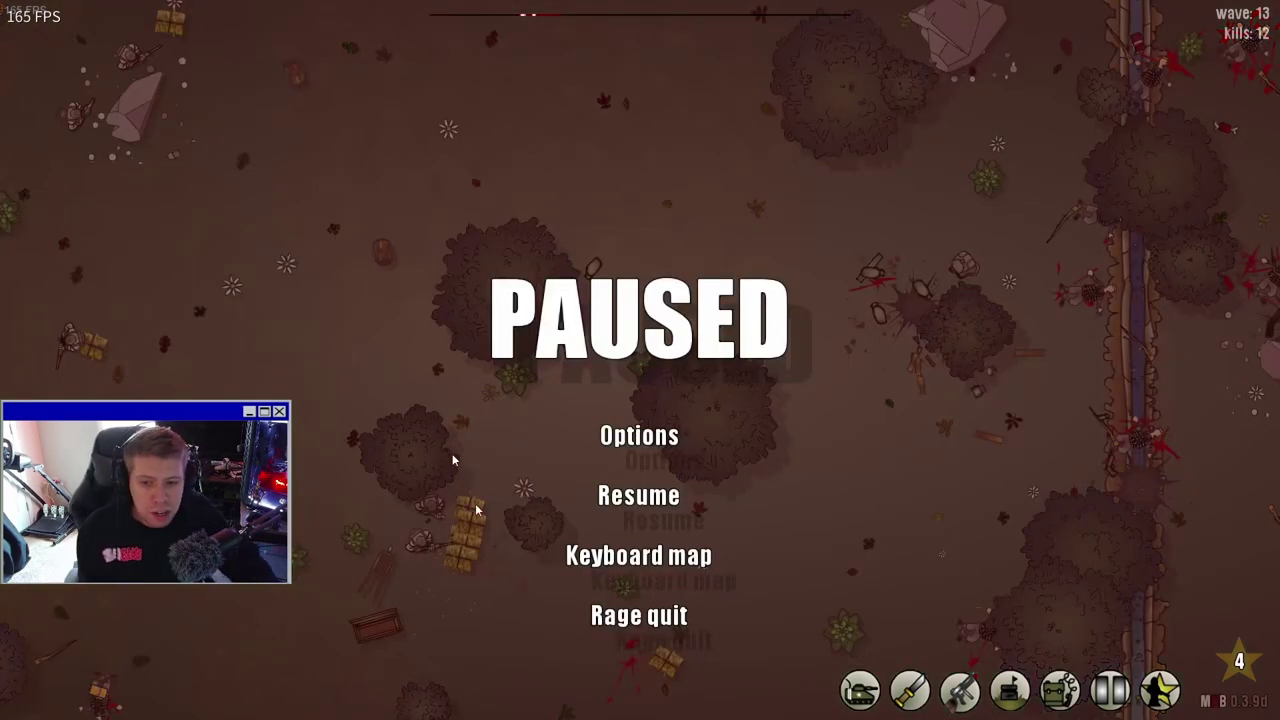
pyautogui.click(641, 614)
pyautogui.click(635, 500)
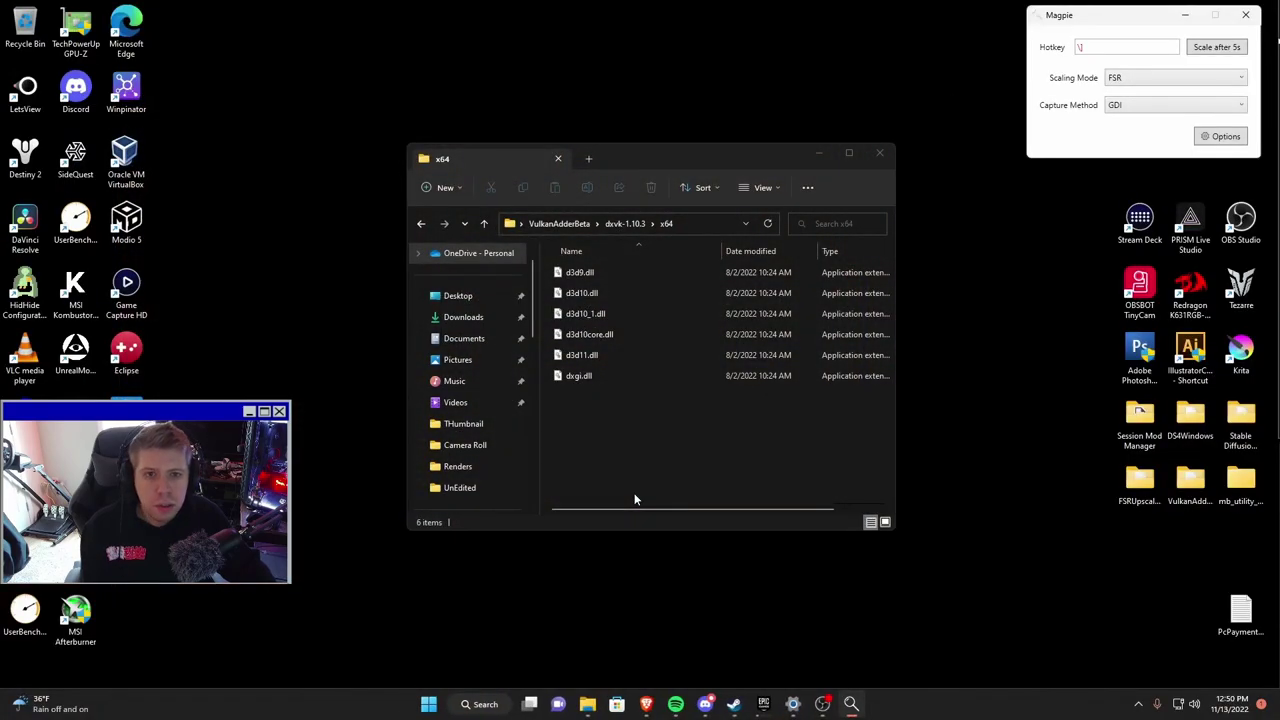